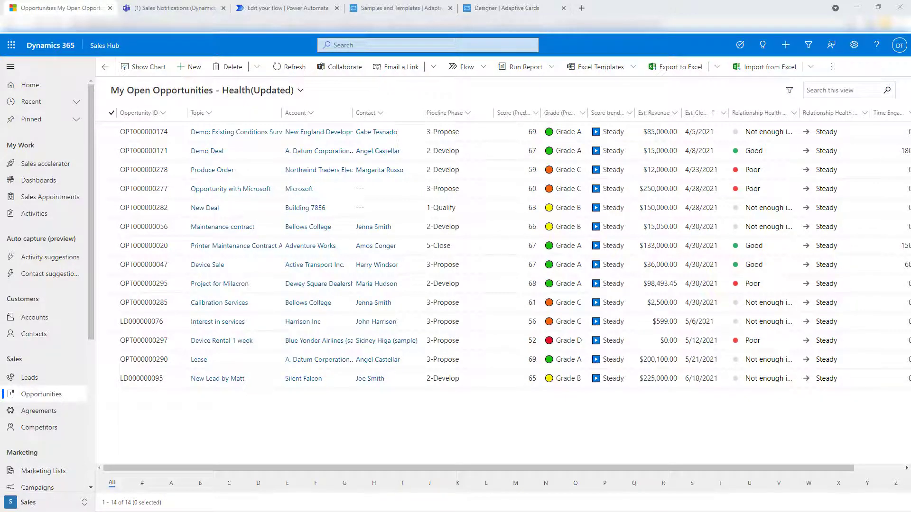
Step: Open the "Opportunity with Microsoft" record and look over its expanded header details
left_click(239, 189)
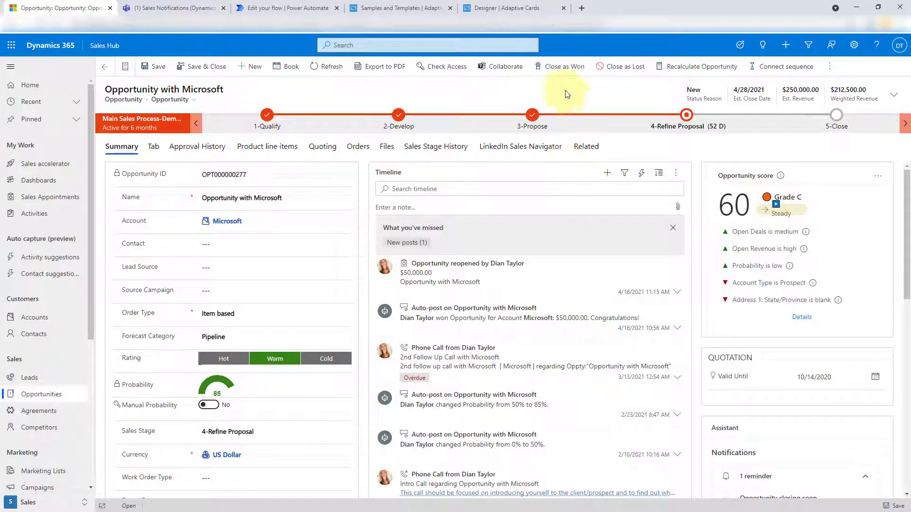
left_click(893, 96)
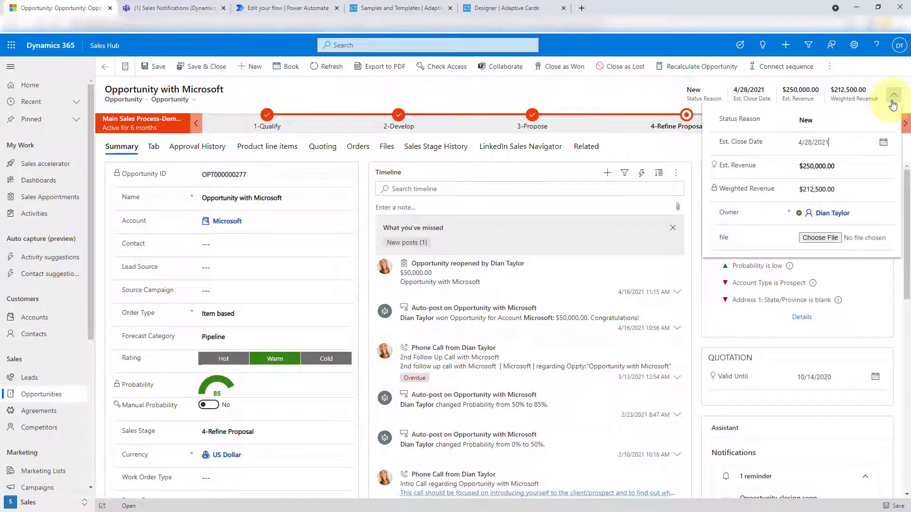
left_click(892, 102)
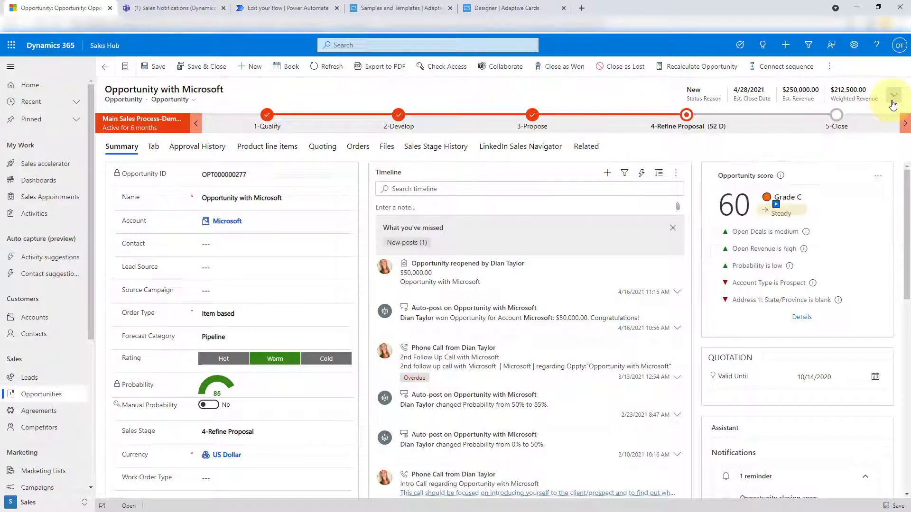
Step: Close the opportunity as Won with an actual revenue of $50,000, and view the D365 Sales Notifications channel in Microsoft Teams
left_click(563, 69)
left_click(816, 120)
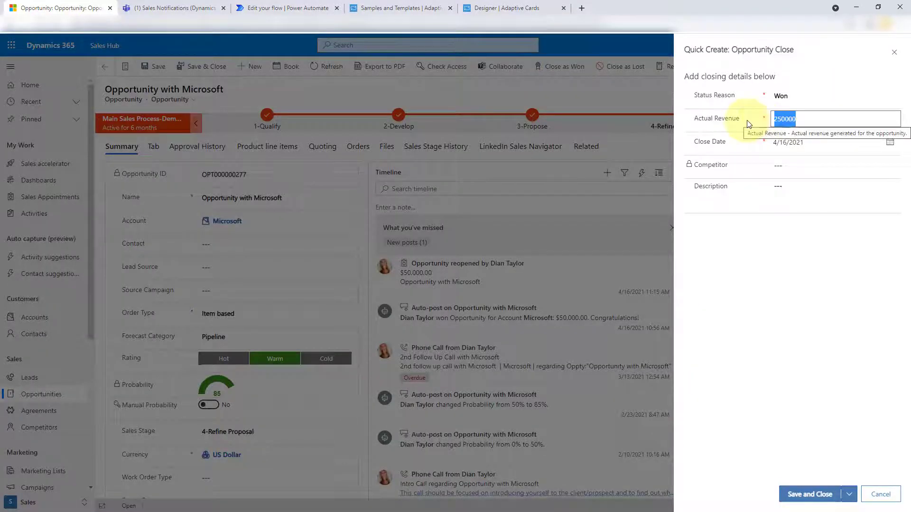
type("50000")
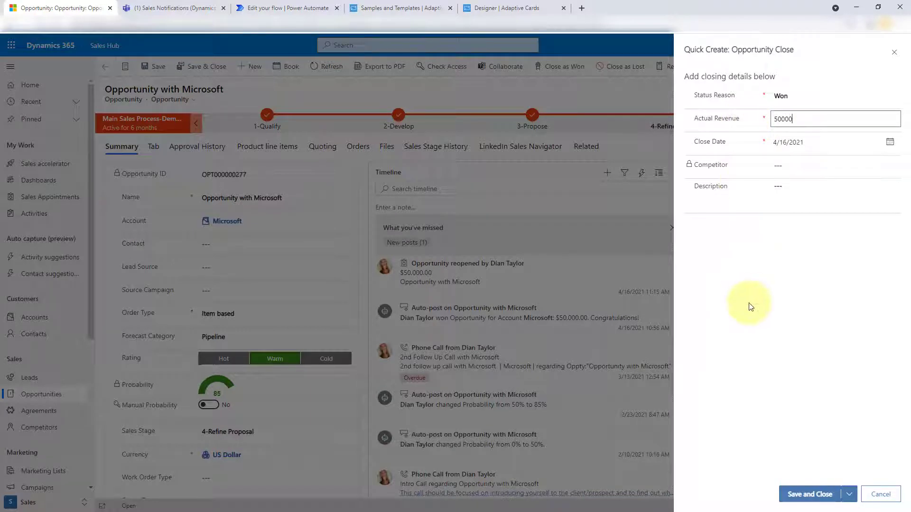
left_click(748, 305)
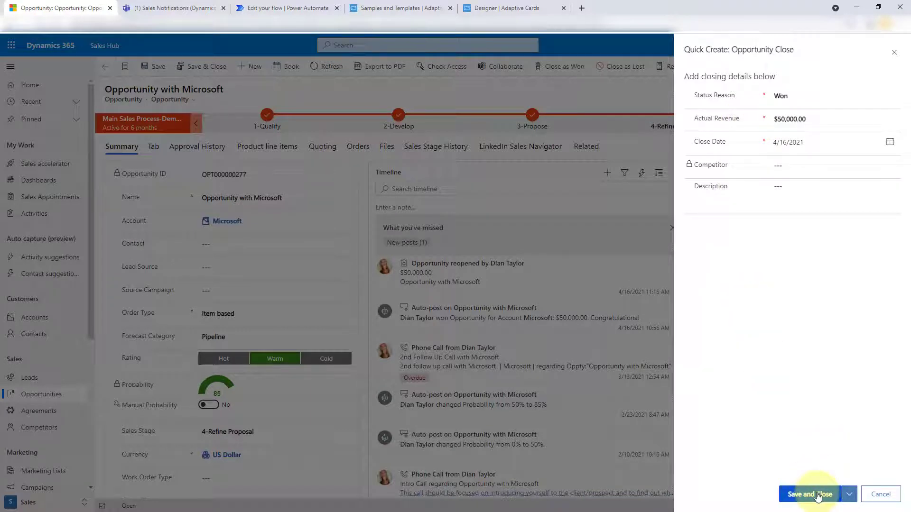
left_click(817, 495)
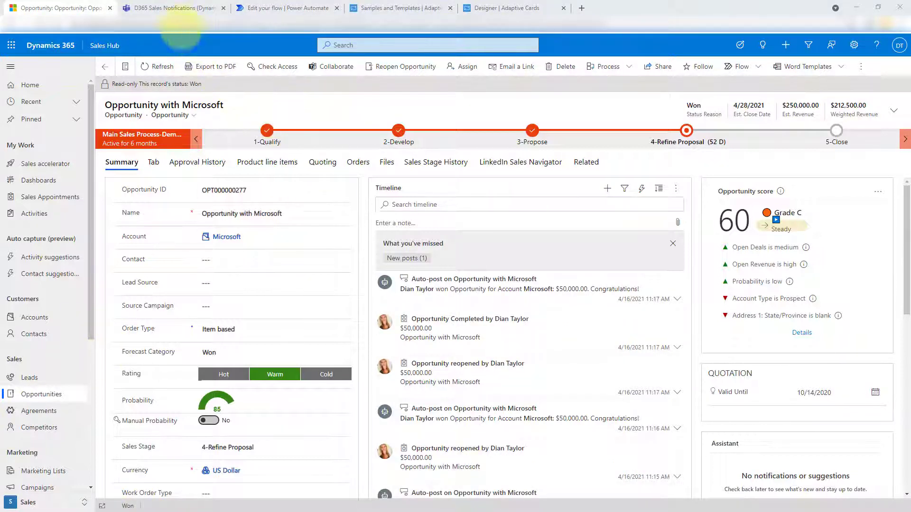
left_click(171, 8)
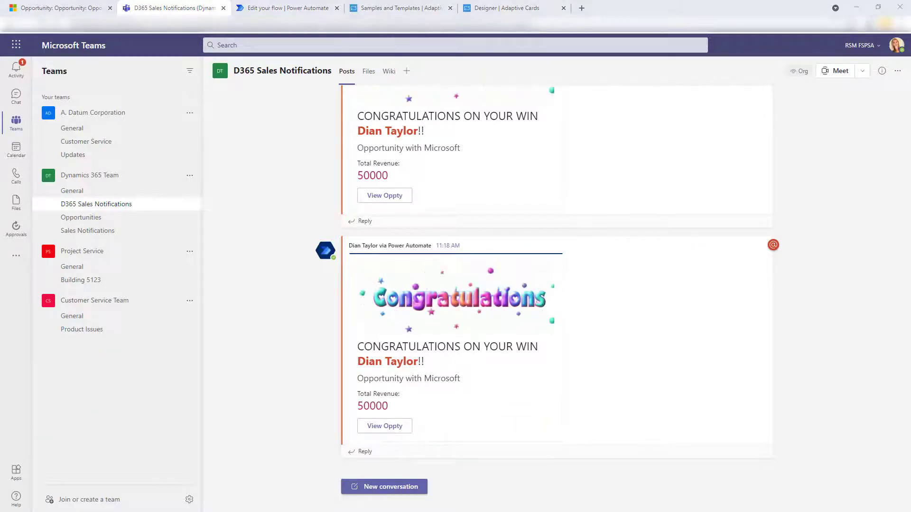
Step: Switch to the Adaptive Cards site, browse the samples, and open the Stock update sample in the designer
left_click(494, 8)
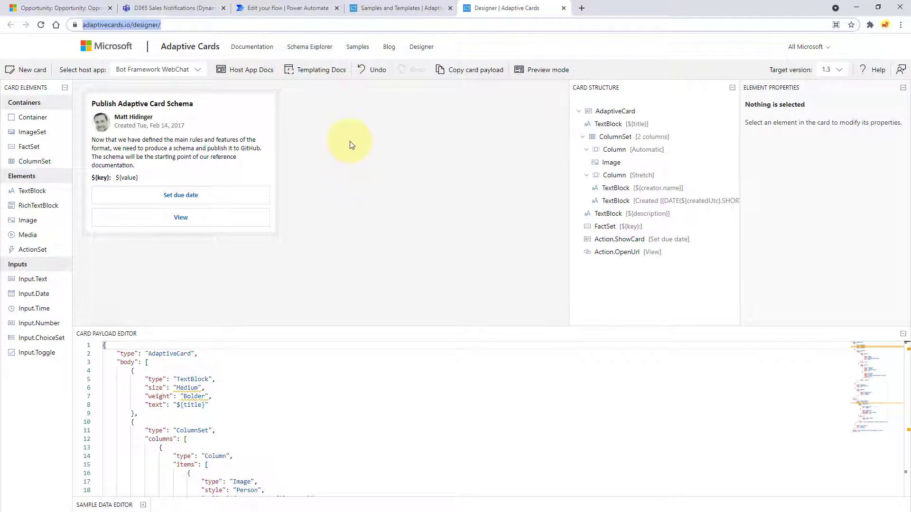
left_click(357, 50)
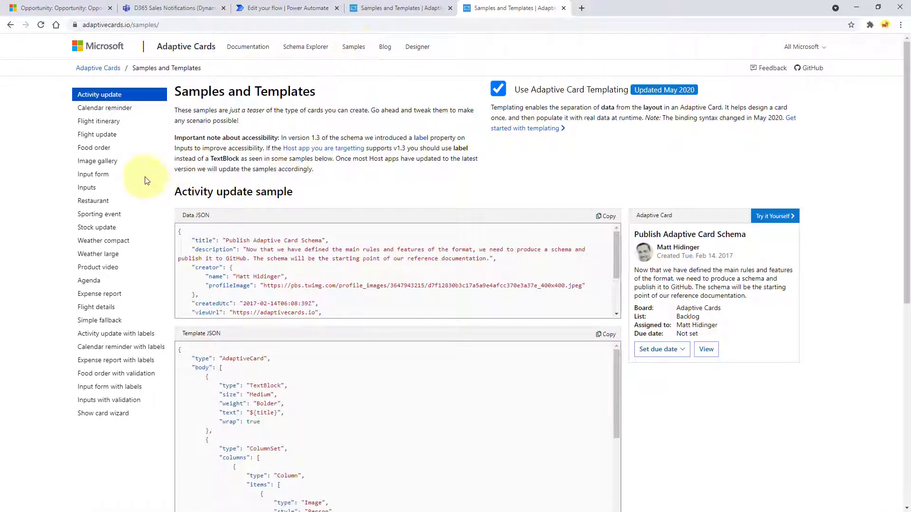
left_click(102, 138)
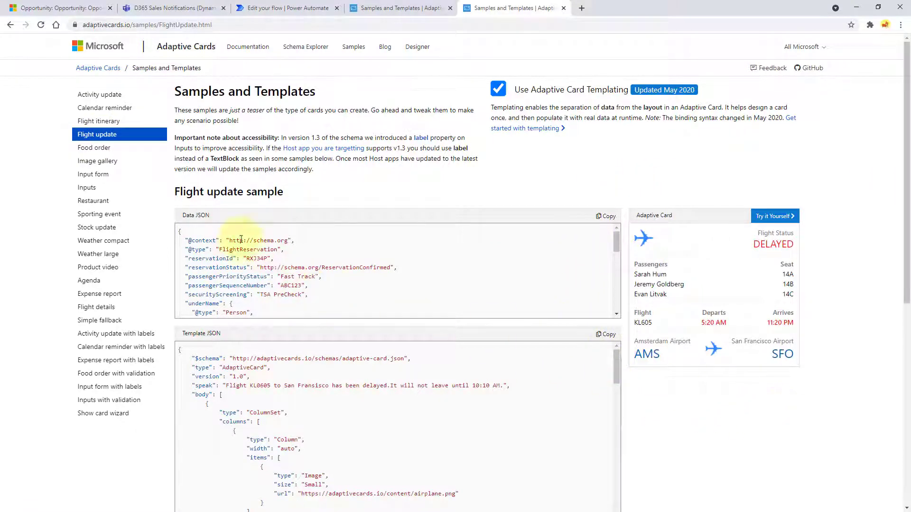
left_click(105, 229)
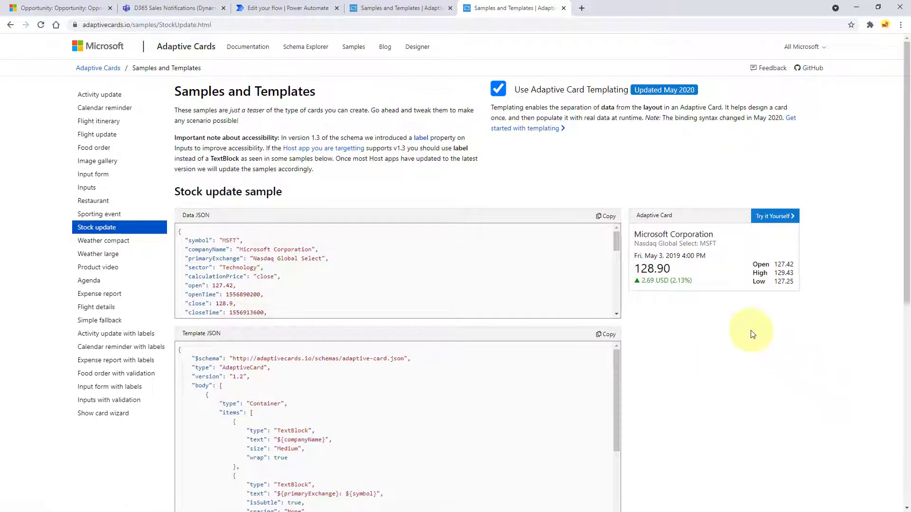
left_click(771, 217)
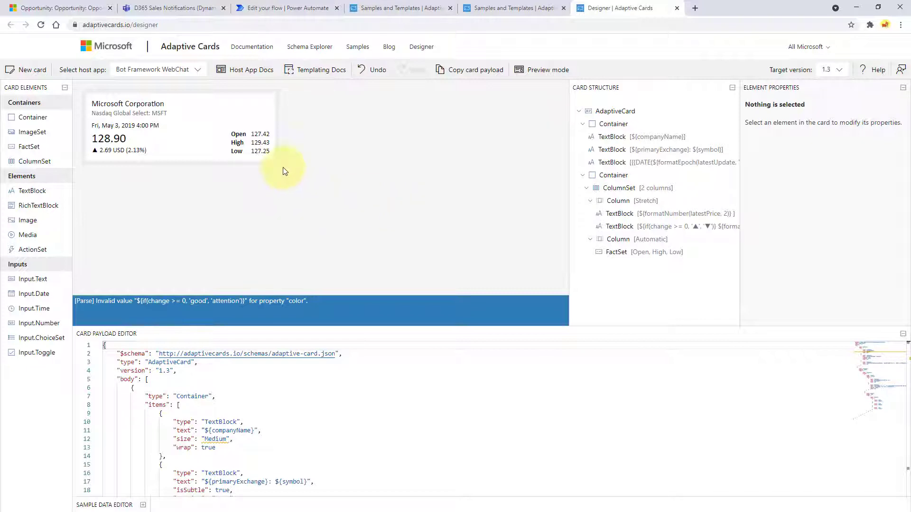
Step: Delete the Open/High/Low fact set, its emptied column, and the price-change text block from the card
left_click(250, 145)
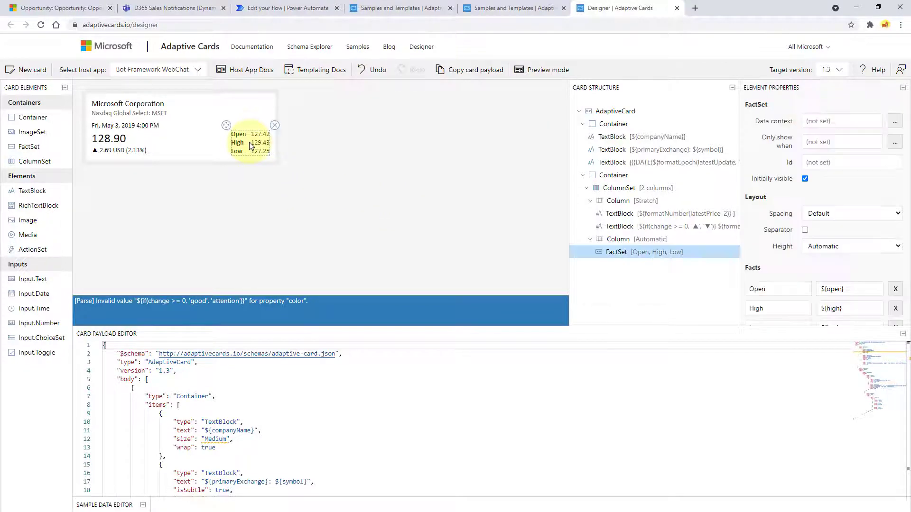
left_click(274, 125)
left_click(275, 125)
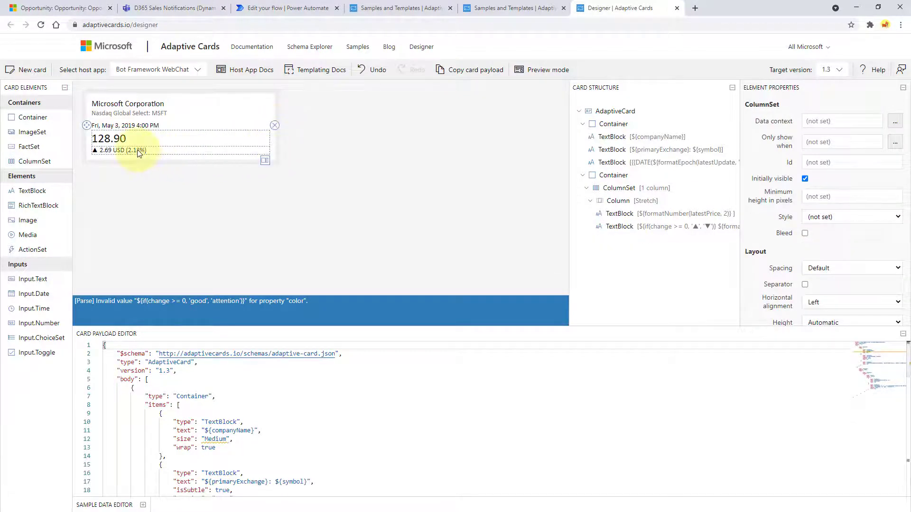
left_click(139, 152)
left_click(277, 141)
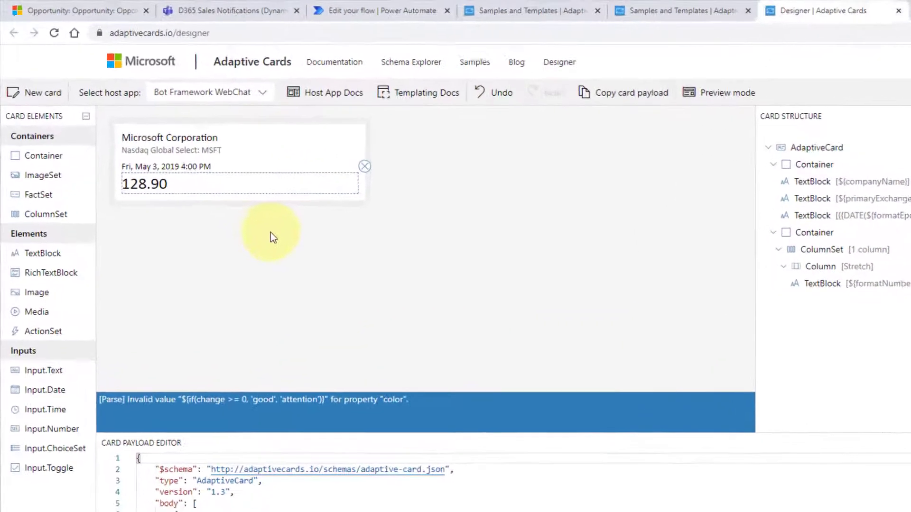
Step: Set the card's host app to Microsoft Teams - Light
left_click(275, 99)
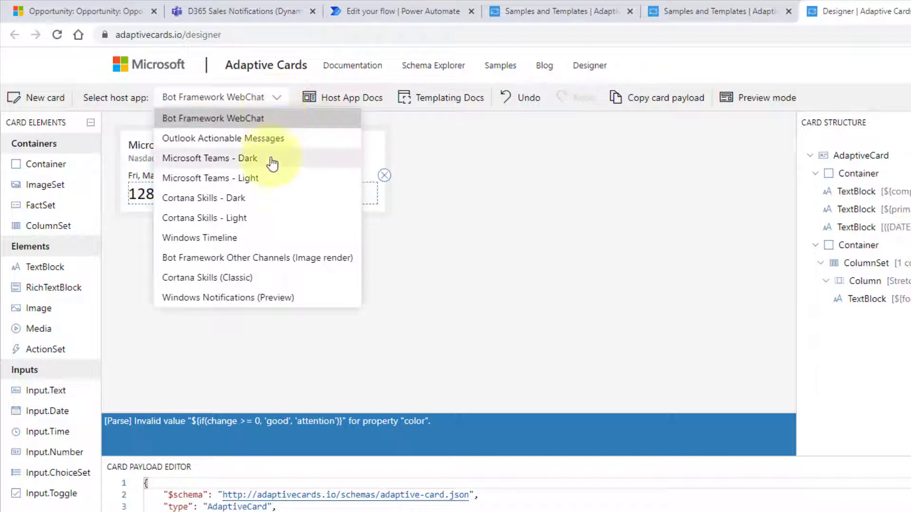
left_click(247, 180)
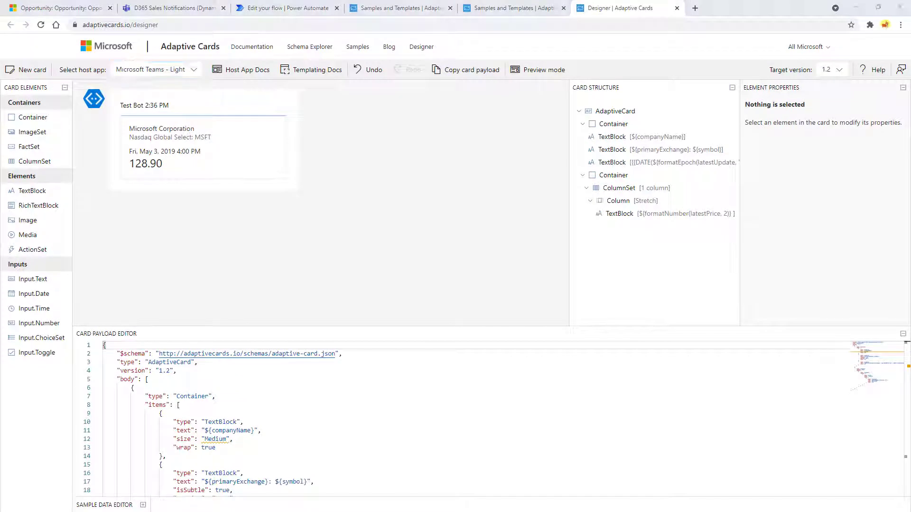
Step: Replace the company name text block's text with "CONGRATULATIONS ON YOUR WIN <OWNER>"
left_click(157, 129)
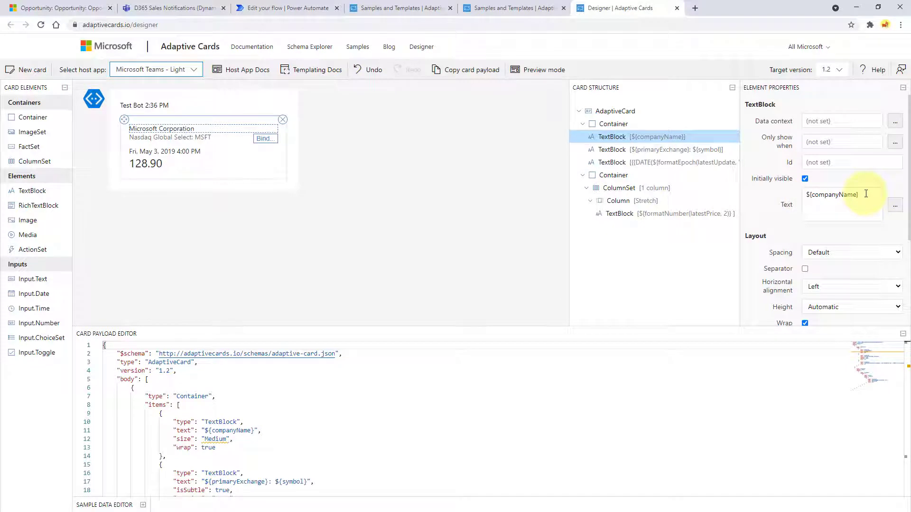
left_click_drag(865, 193, 802, 197)
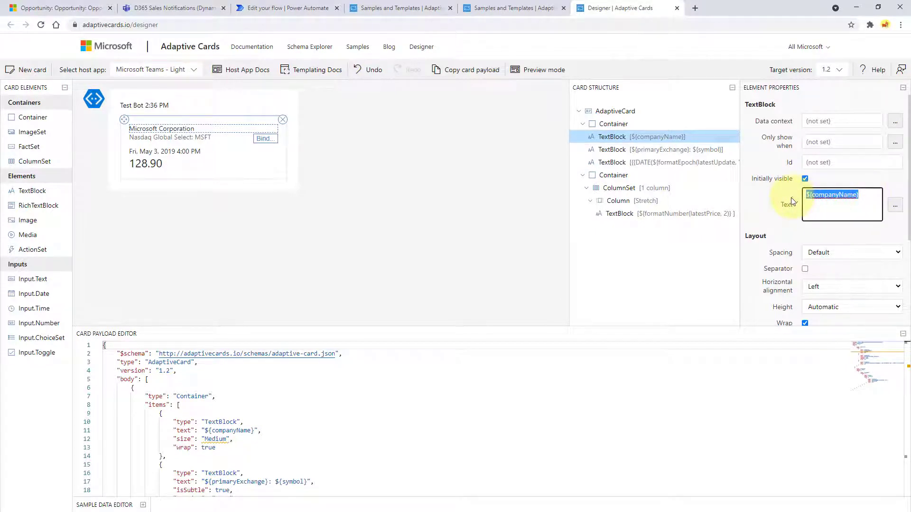
key("BackSpace")
type("C")
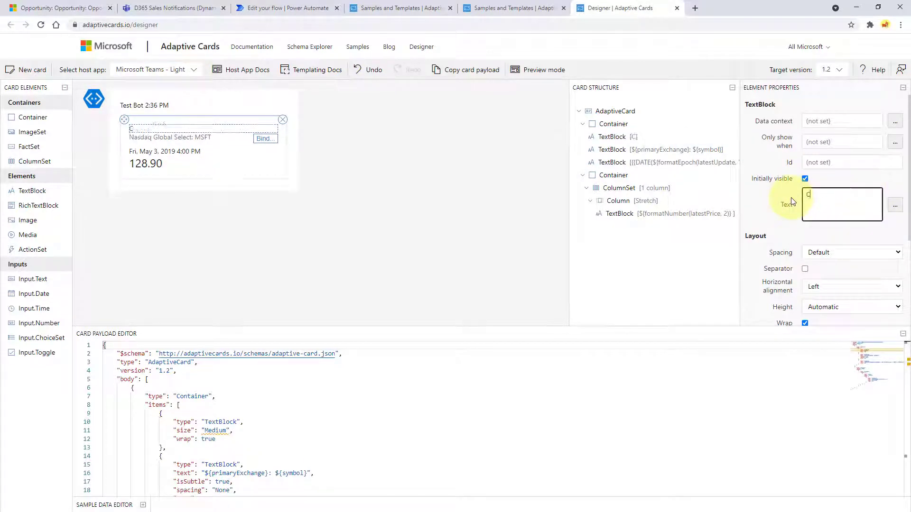
type("ONGRATU")
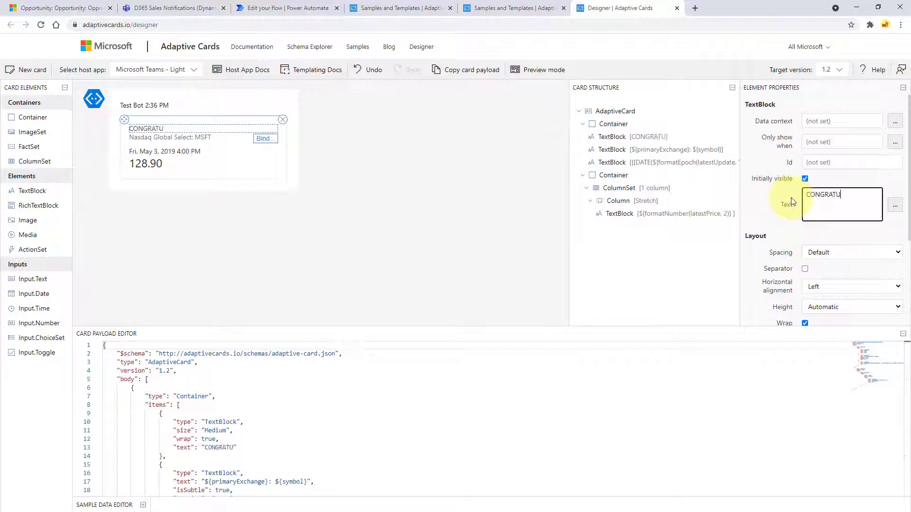
type("LATIONS ON")
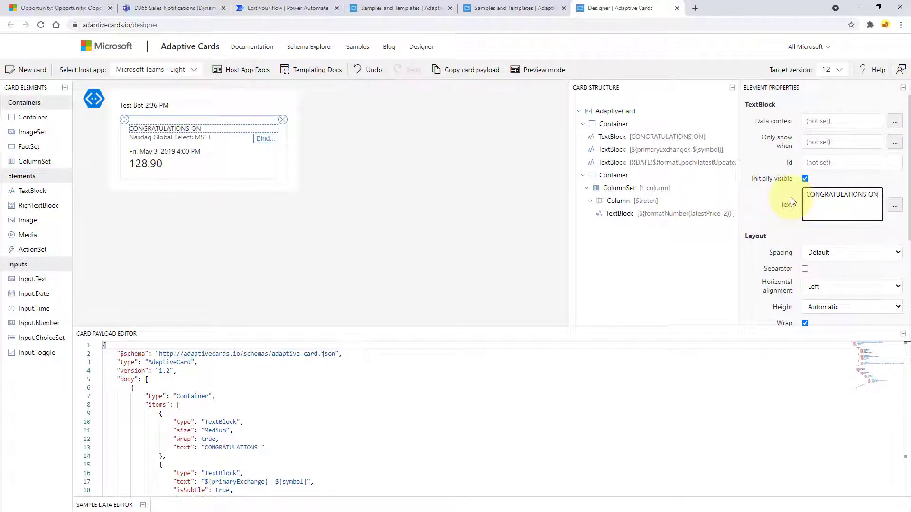
type(" YOUR WIN")
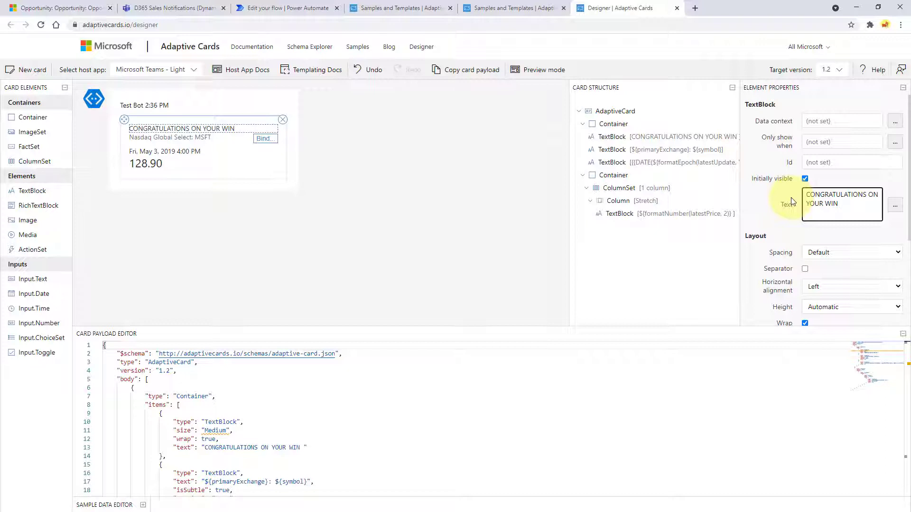
type("(")
type("<")
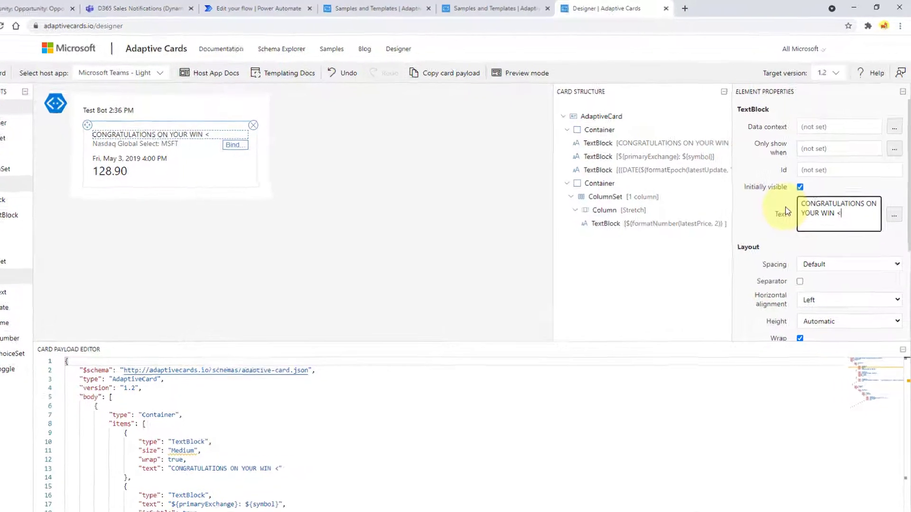
type("own")
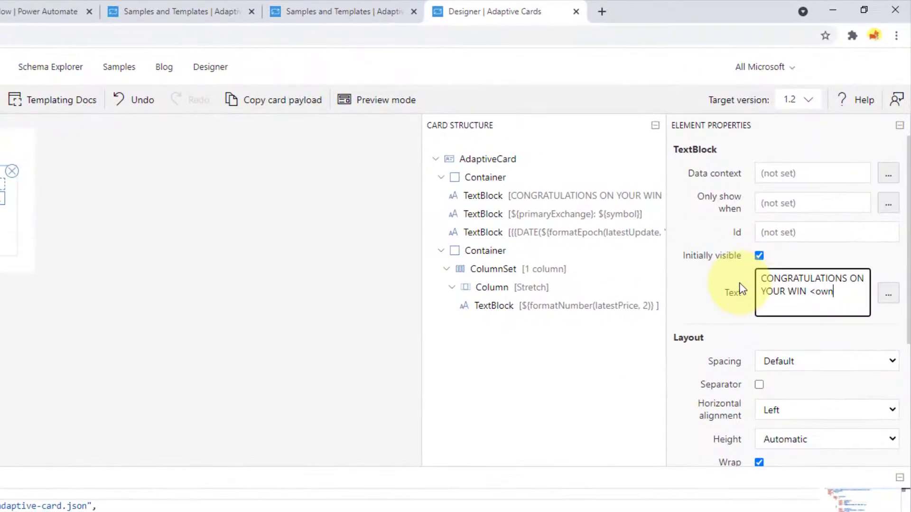
key("BackSpace")
key("BackSpace")
type("WNER>")
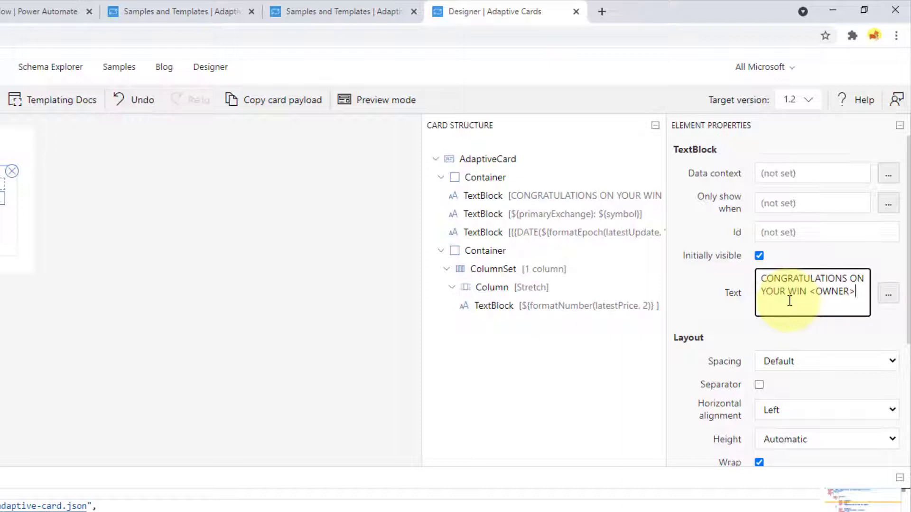
Step: Style the congratulations text block with ExtraLarge size, Bolder weight and Attention color
scroll(790, 300, "down", 4)
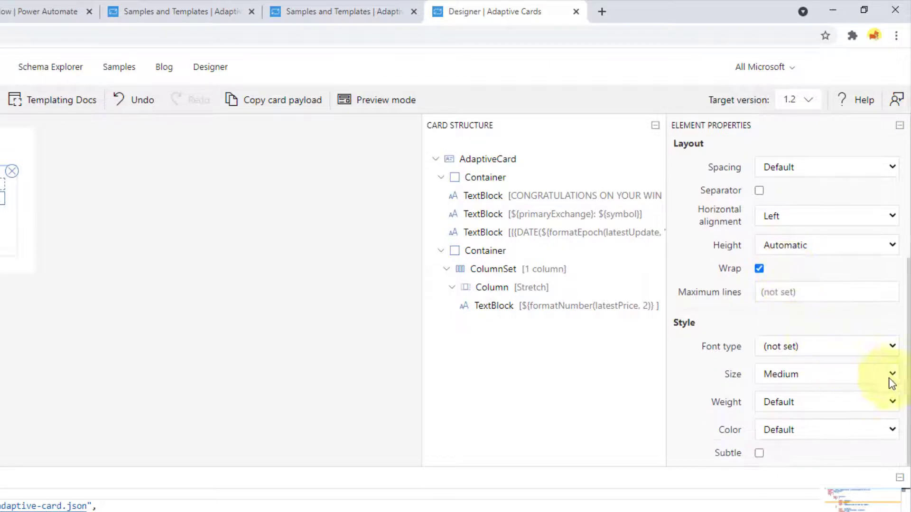
left_click(892, 375)
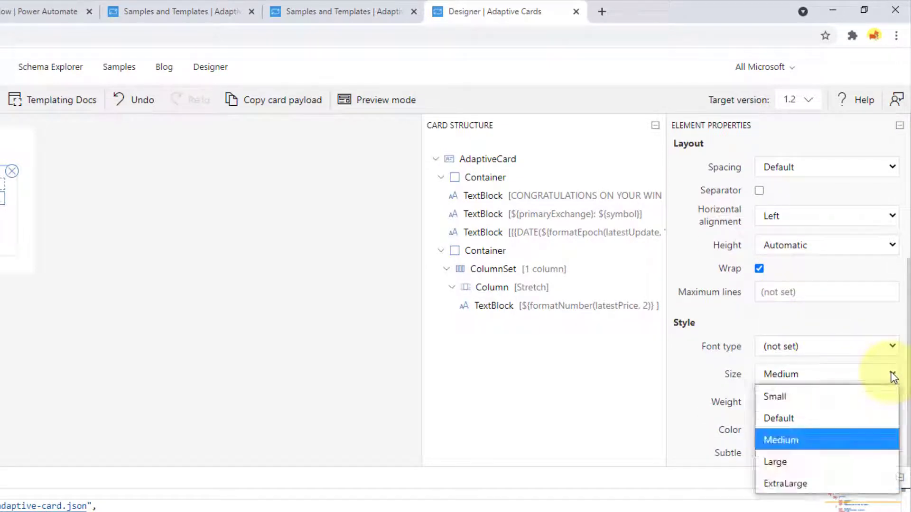
left_click(802, 480)
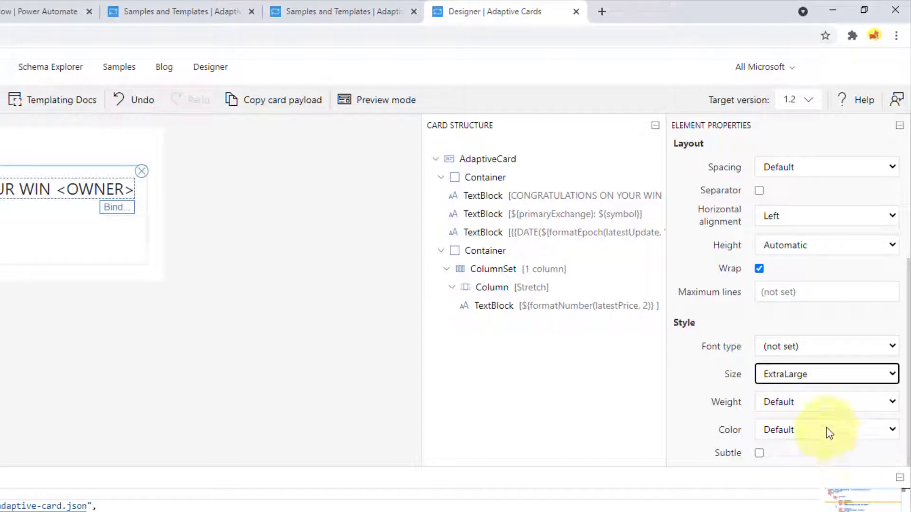
left_click(809, 398)
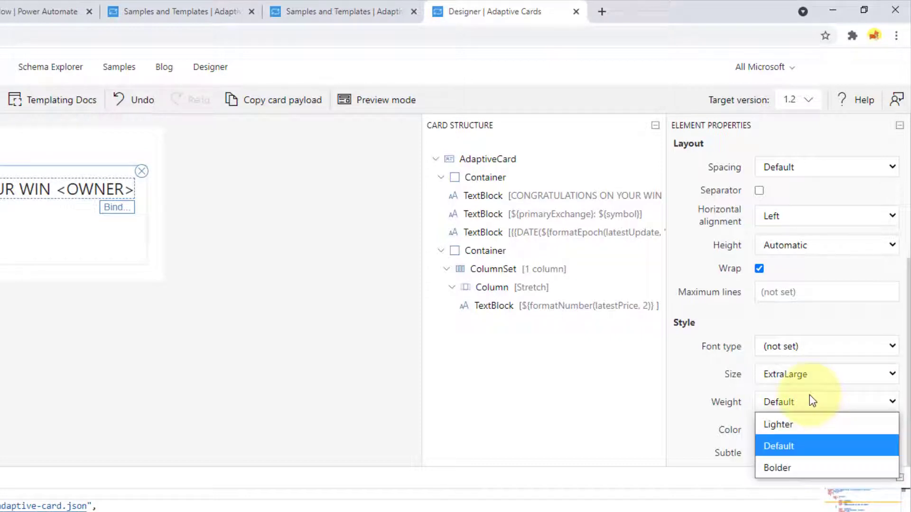
left_click(797, 466)
left_click(828, 437)
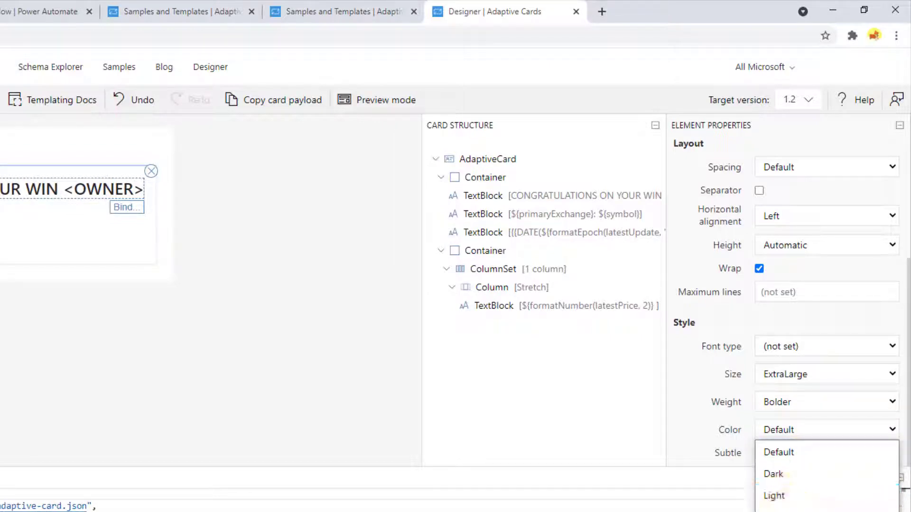
left_click(826, 511)
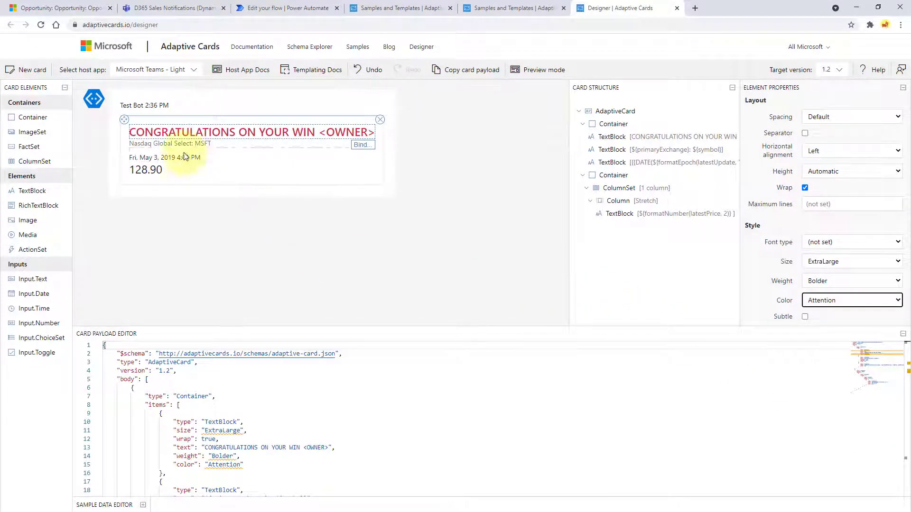
Step: Replace the text of the exchange and symbol text block with "<Topic>"
left_click(145, 142)
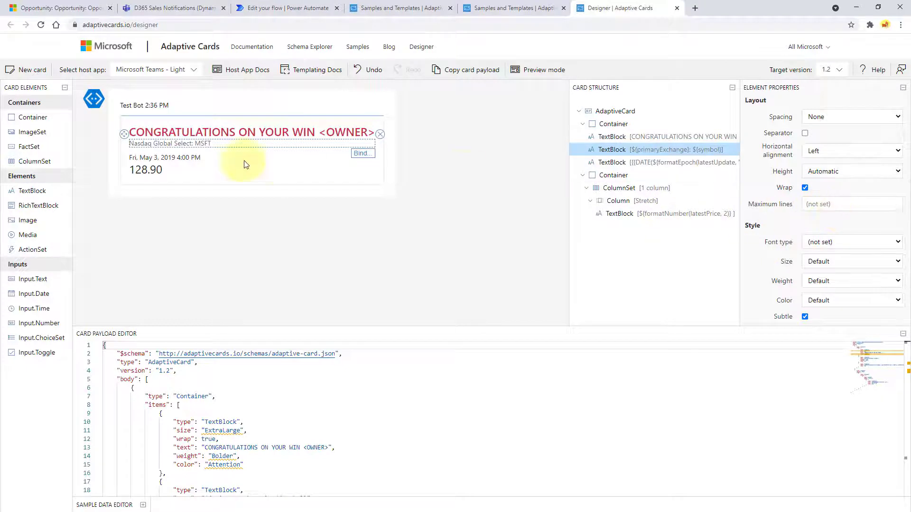
scroll(848, 241, "up", 3)
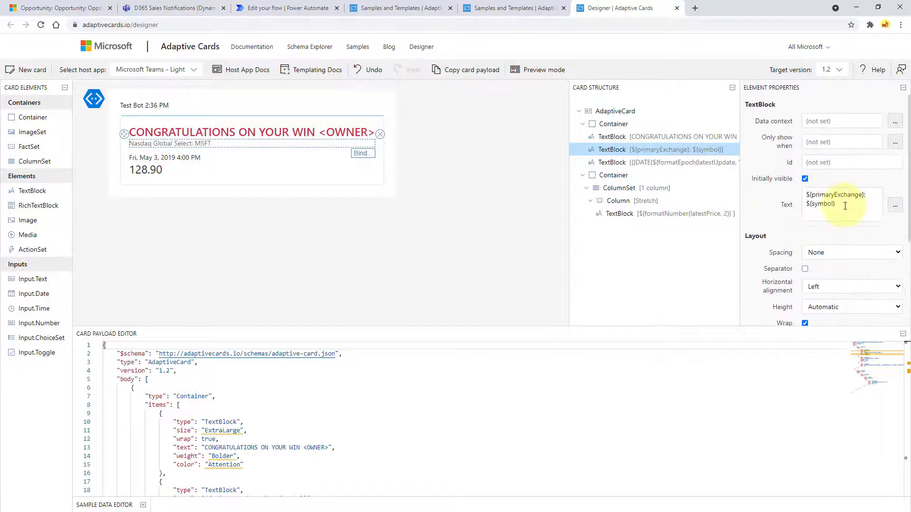
left_click_drag(859, 213, 796, 190)
type("<tOPIC")
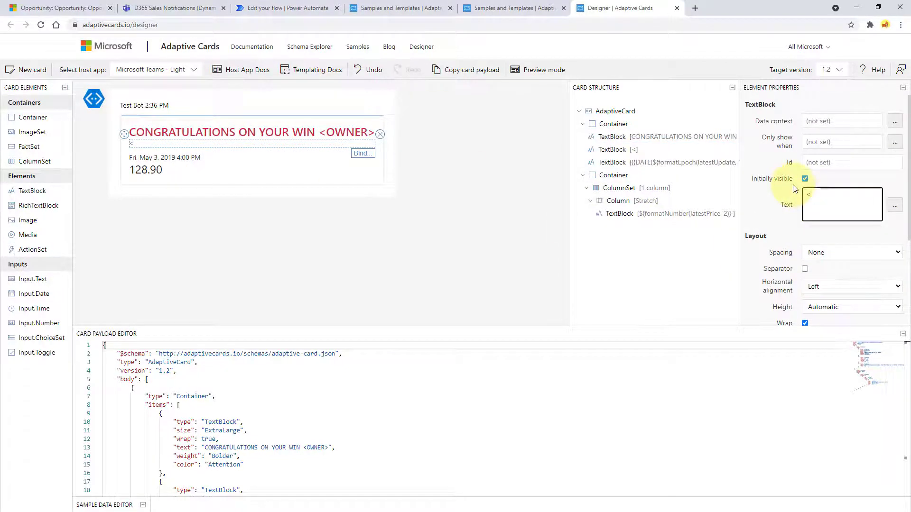
key("BackSpace")
key("BackSpace")
key("BackSpace")
key("BackSpace")
type("Topic>")
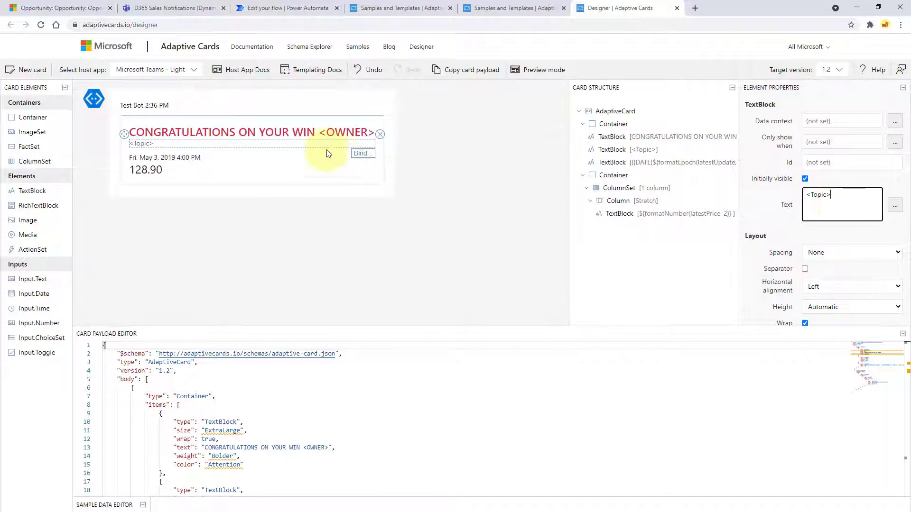
Step: Replace the date text block's text with "Total Revenue:"
left_click(180, 156)
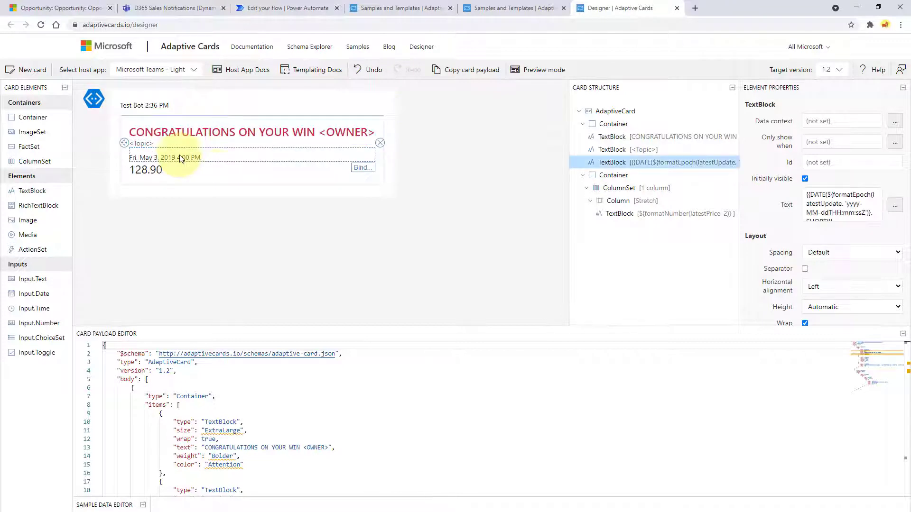
double_click(807, 195)
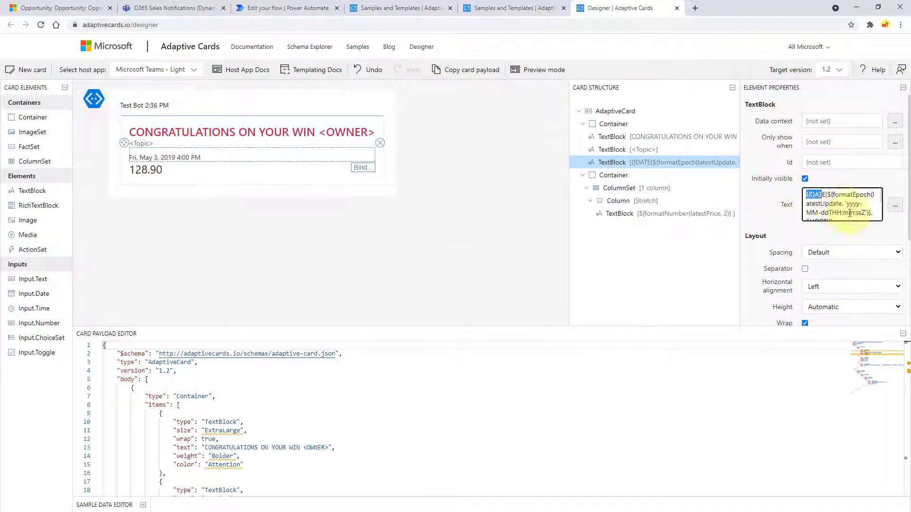
key("ctrl+a")
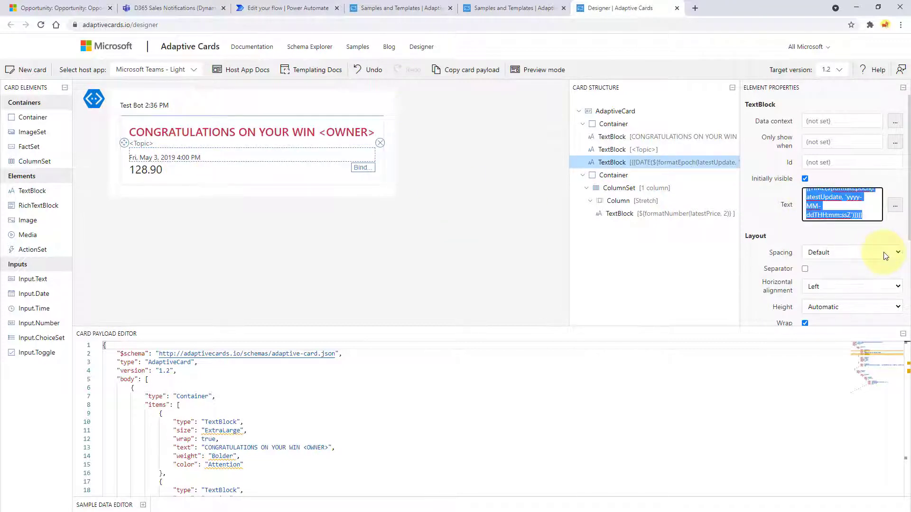
type("Total Reven")
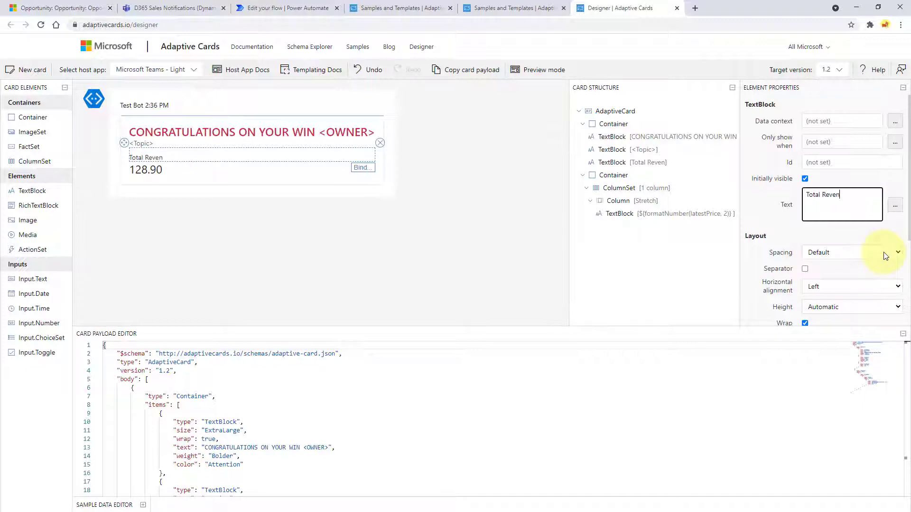
type("ue:")
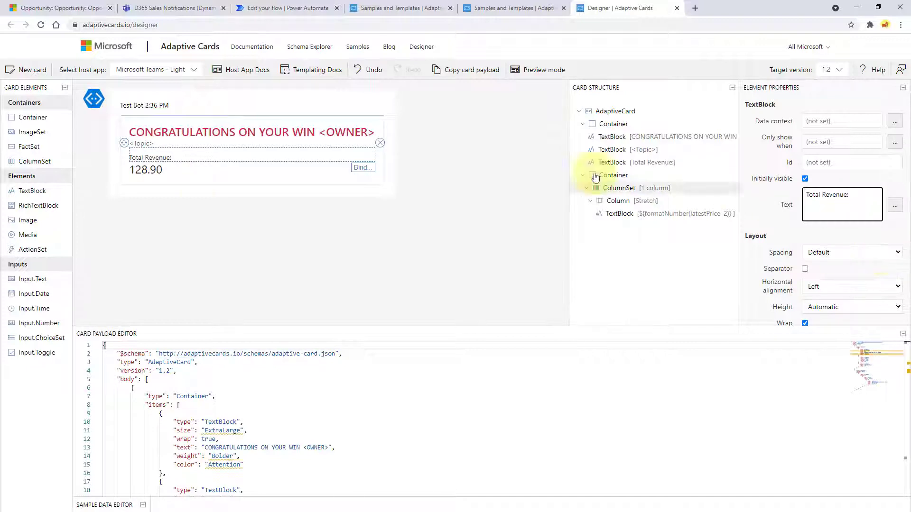
Step: Replace the price text block's text with "<AnnualRevenue>" and set its color to Good
left_click(149, 173)
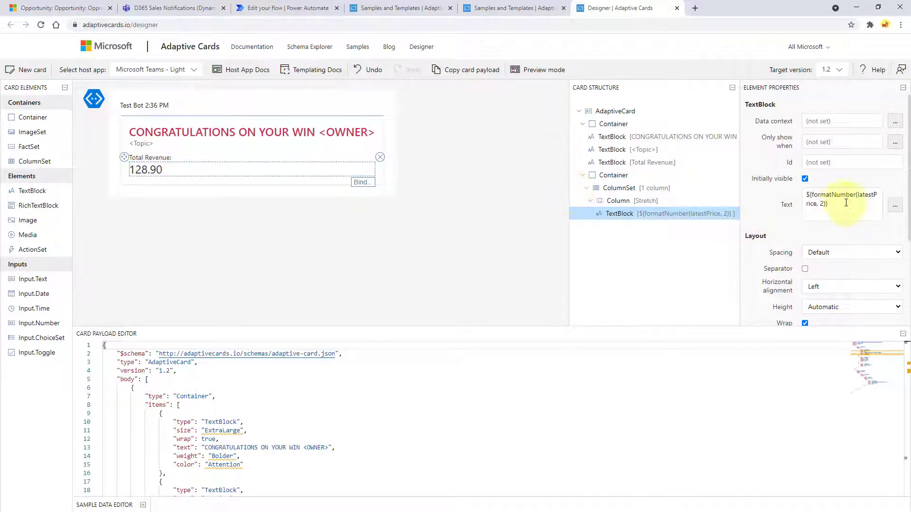
left_click_drag(849, 203, 797, 192)
type("<Ann")
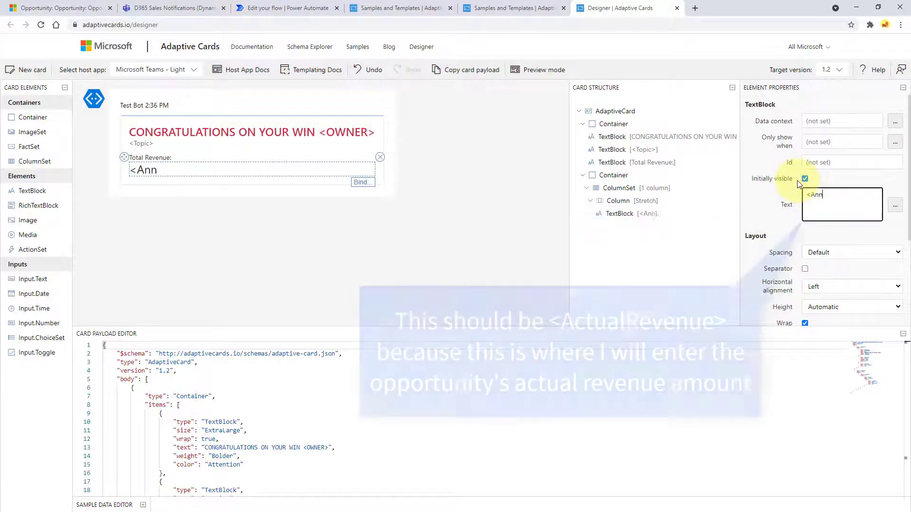
type("ualRevenue")
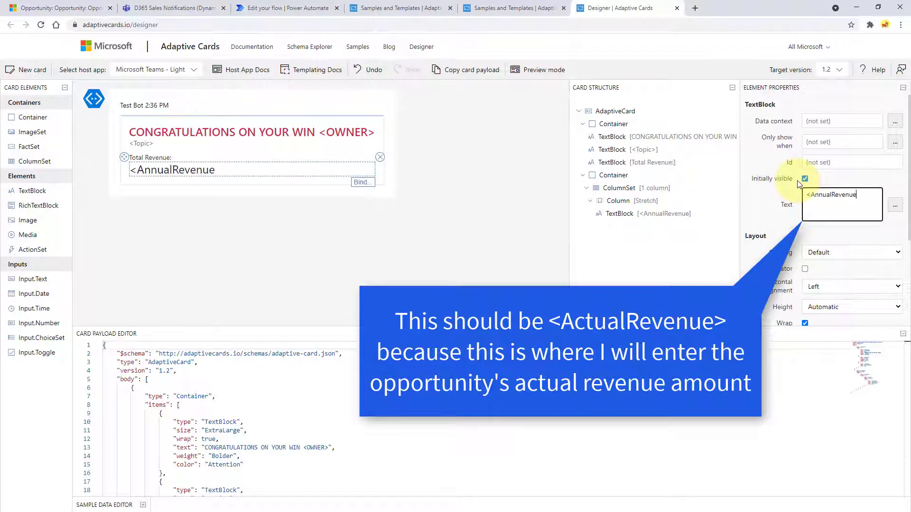
type(">")
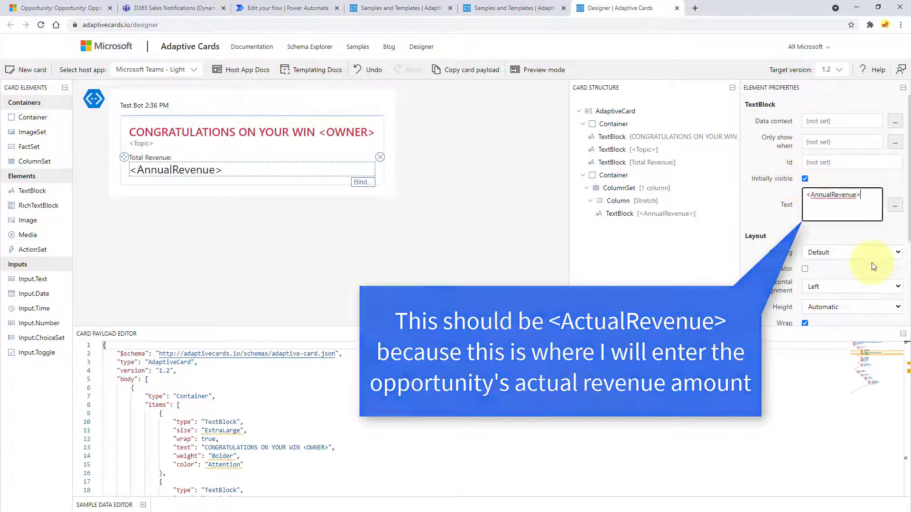
scroll(873, 265, "down", 3)
left_click(875, 297)
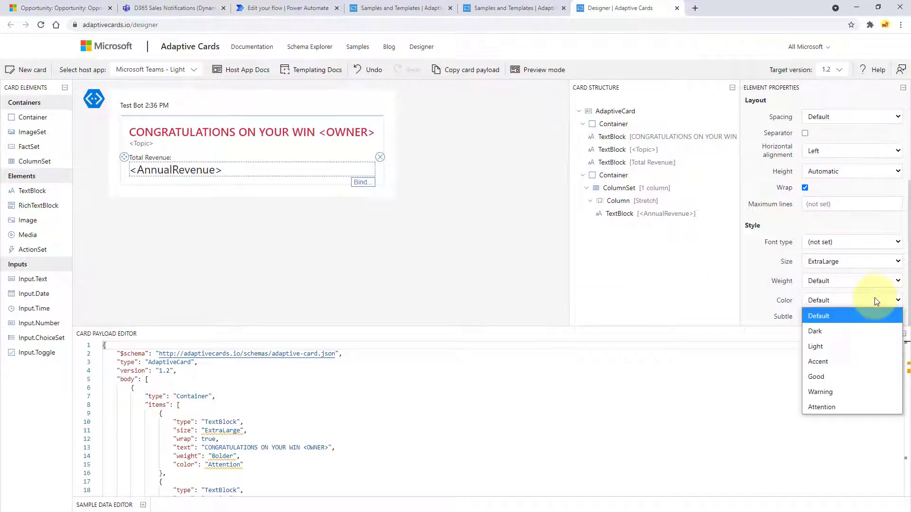
left_click(845, 376)
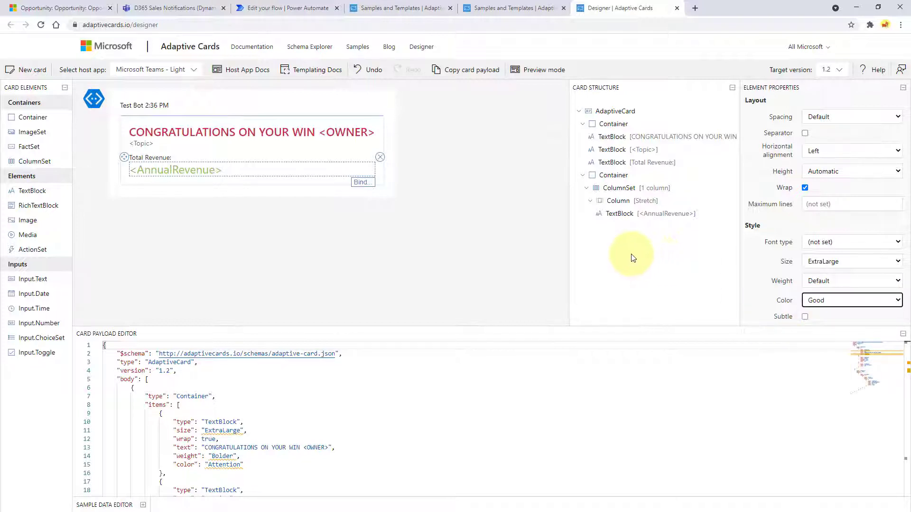
Step: Set the size of the "Total Revenue:" text block to Large
left_click(193, 157)
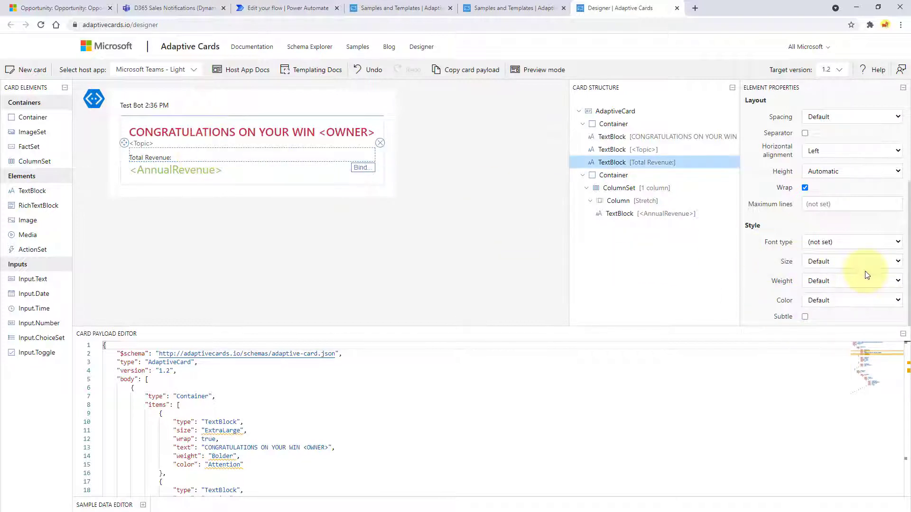
left_click(886, 282)
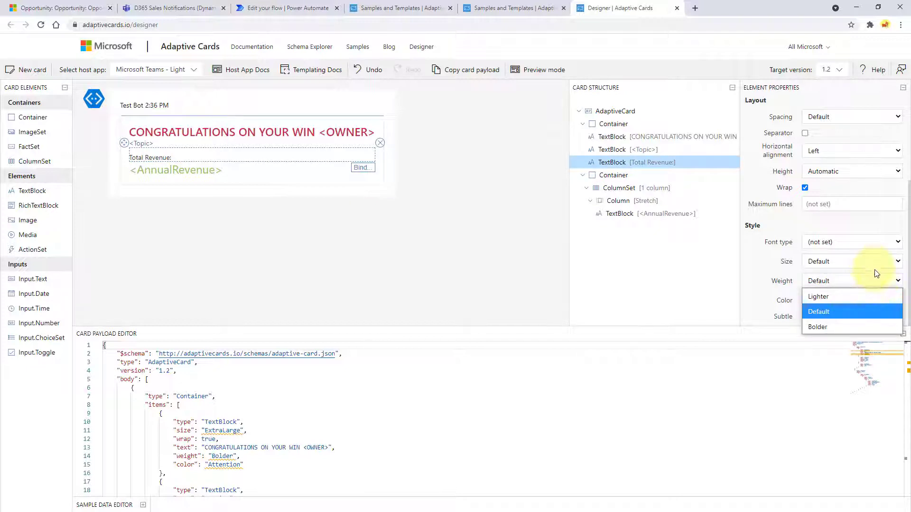
left_click(862, 261)
left_click(850, 308)
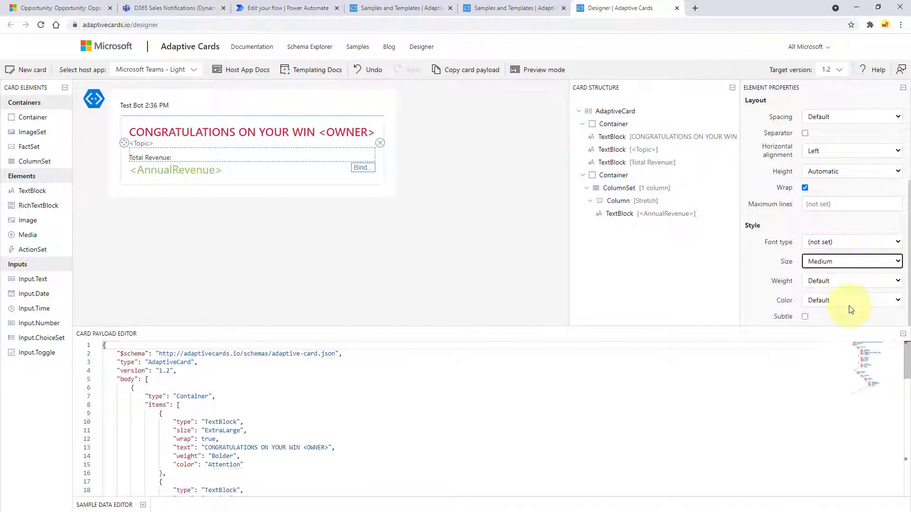
left_click(866, 261)
left_click(838, 322)
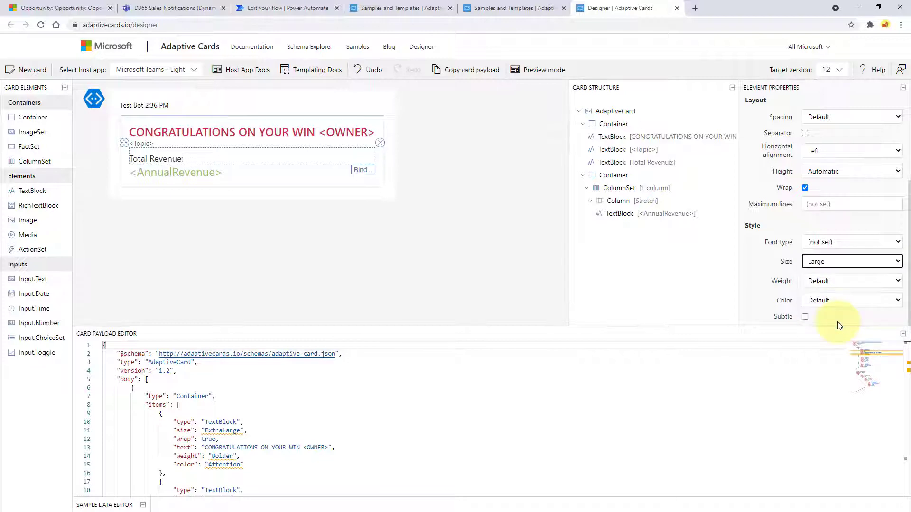
left_click(691, 286)
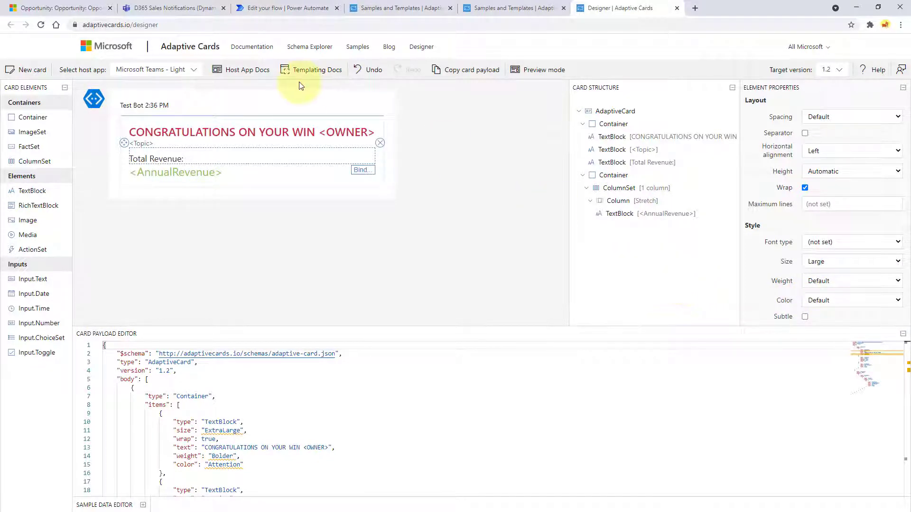
left_click(178, 9)
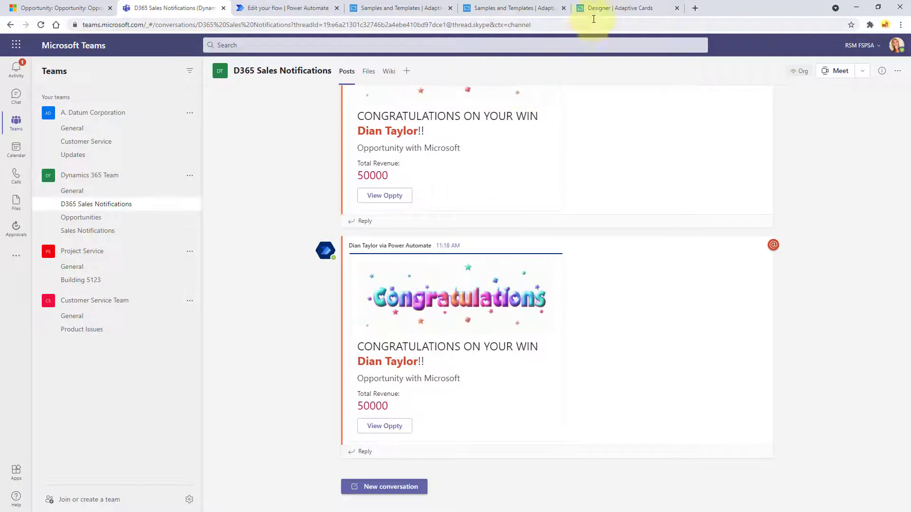
left_click(607, 8)
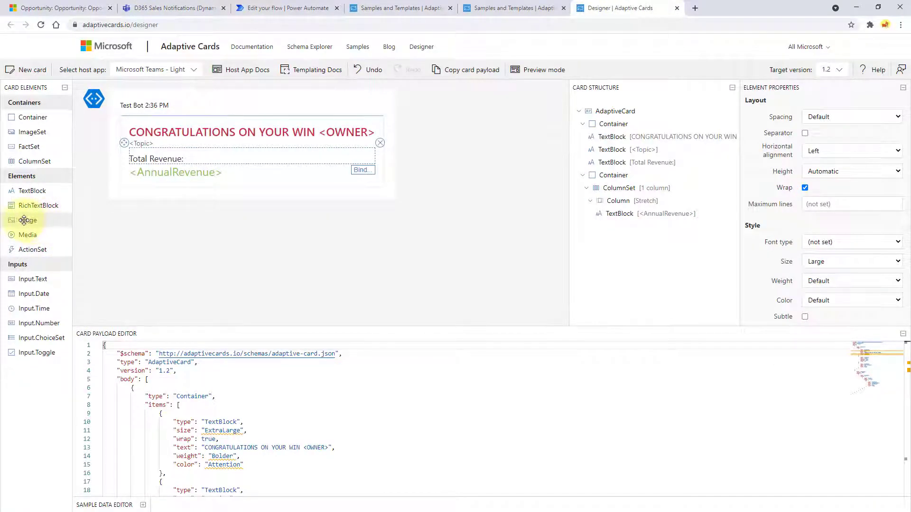
left_click_drag(24, 220, 138, 123)
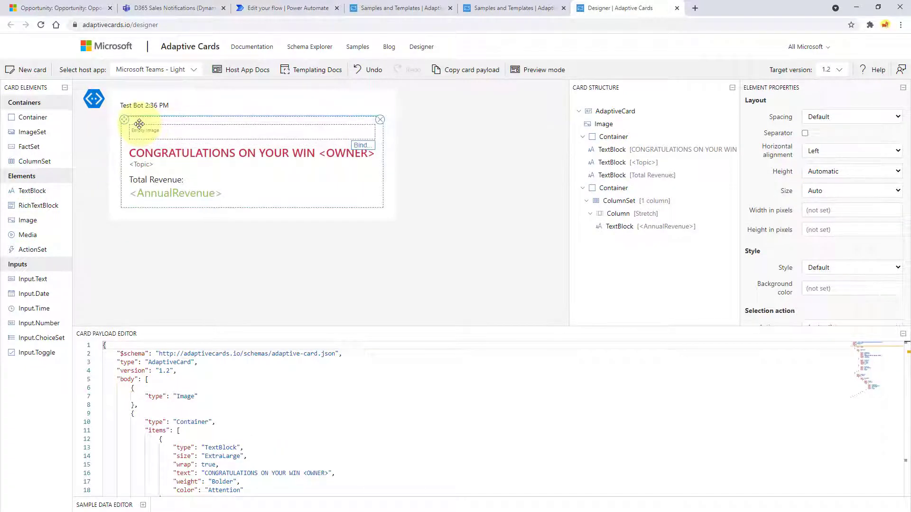
scroll(834, 303, "up", 3)
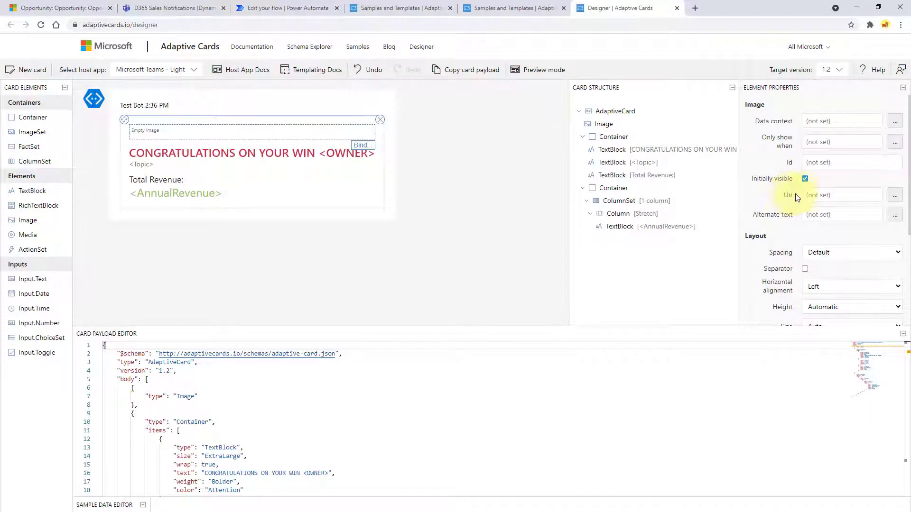
left_click(811, 193)
type("https://media1.tenor.com/images/126061fc4c3dccc0efdf45650f57fe3d/tenor.gif?itemid=8499979")
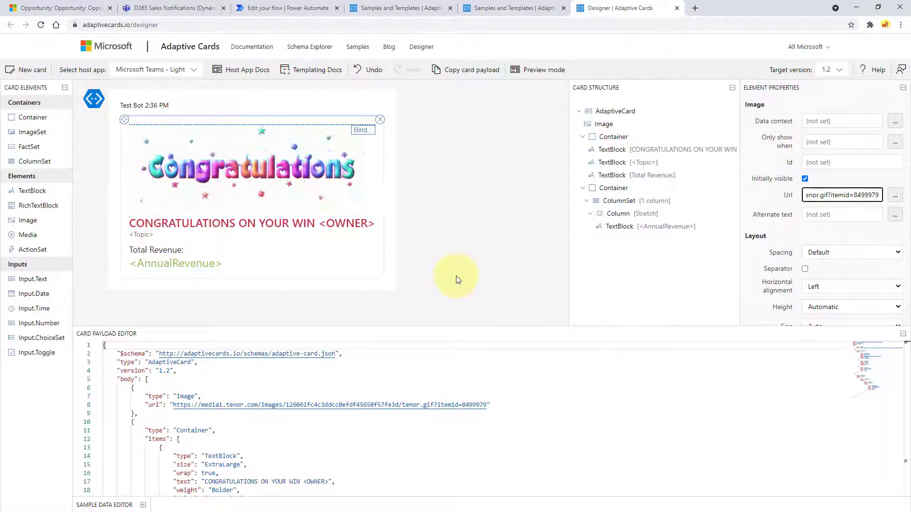
left_click(357, 176)
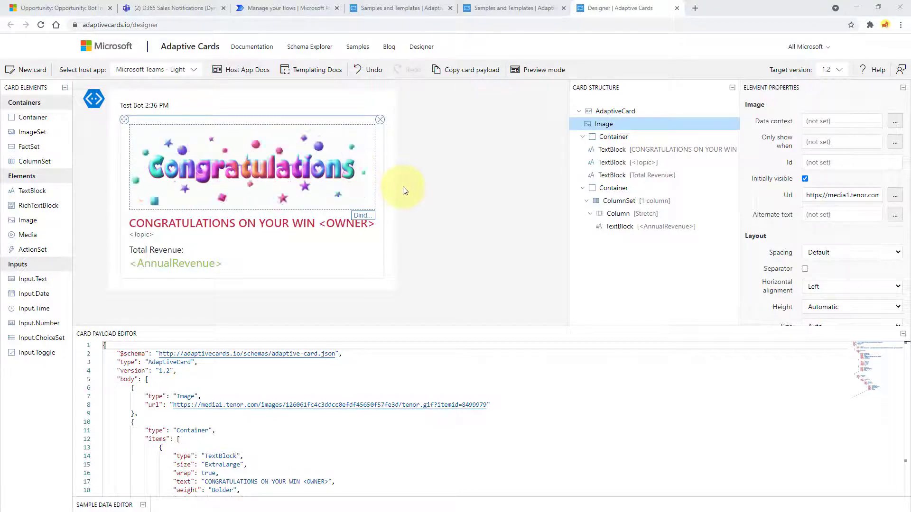
Step: Add an Action.OpenUrl action to the whole card and title it "Open Oppty"
left_click(382, 195)
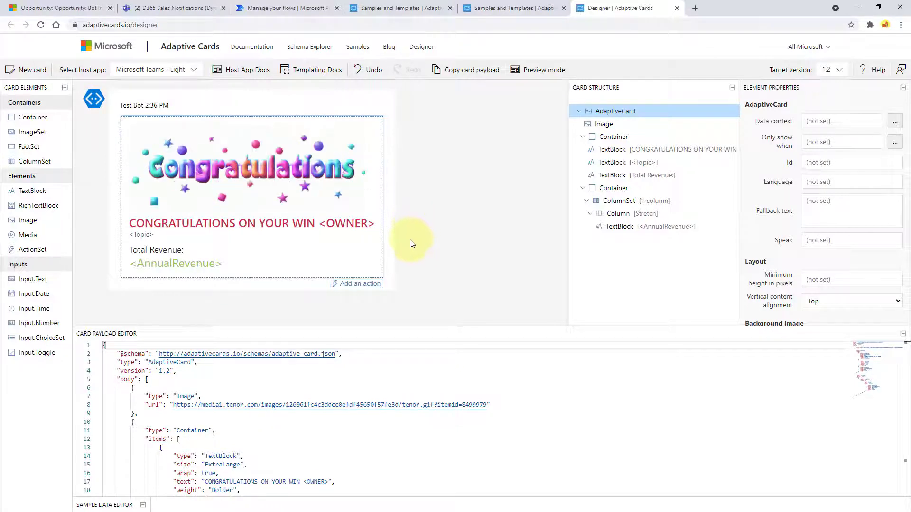
left_click(364, 283)
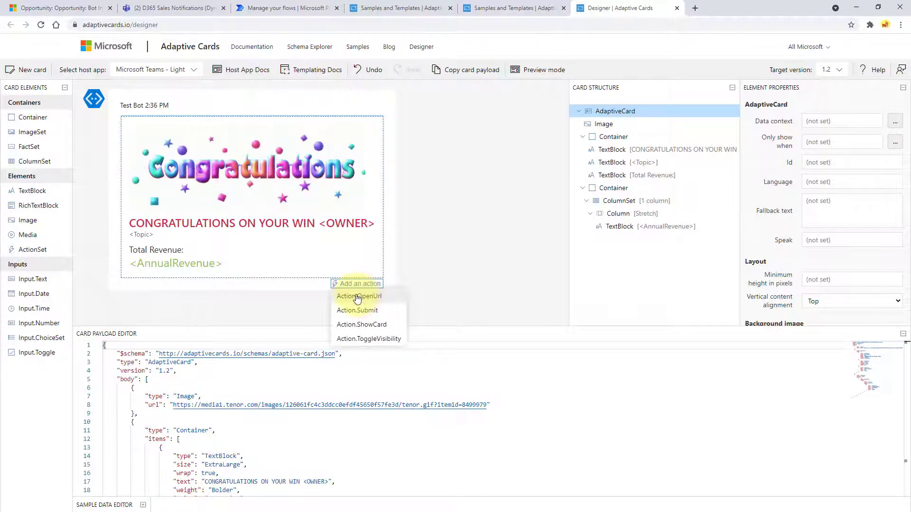
left_click(370, 298)
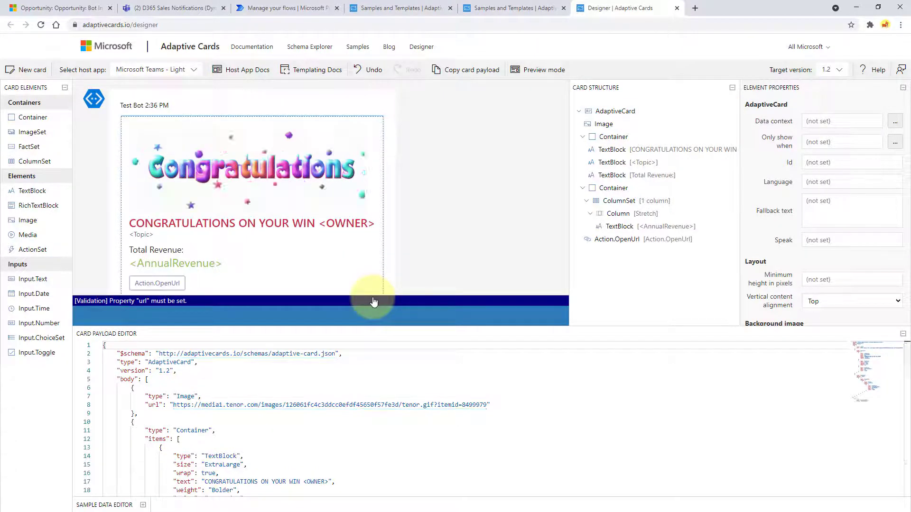
left_click(166, 284)
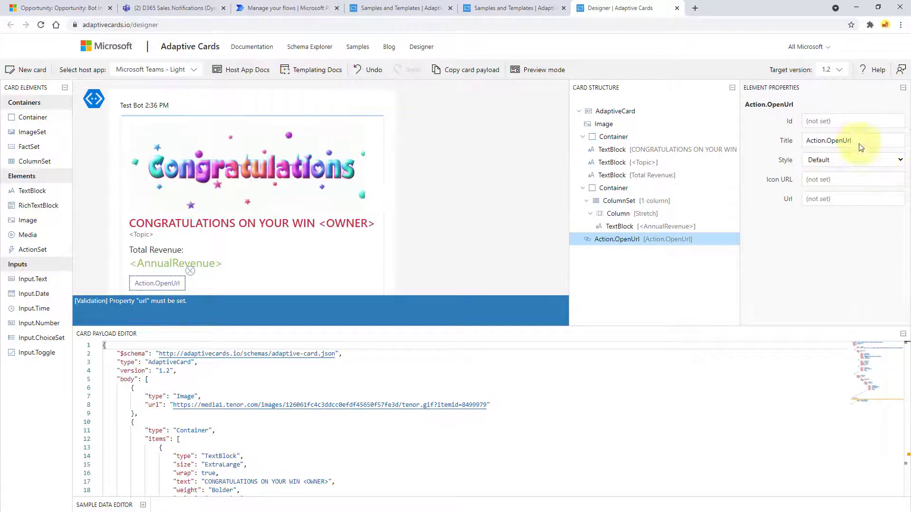
left_click_drag(861, 148, 761, 148)
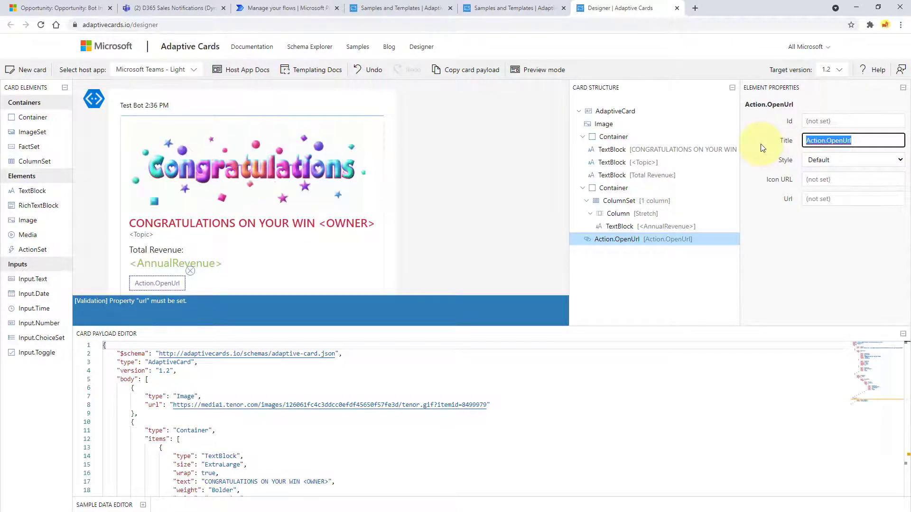
type("Open Oppty")
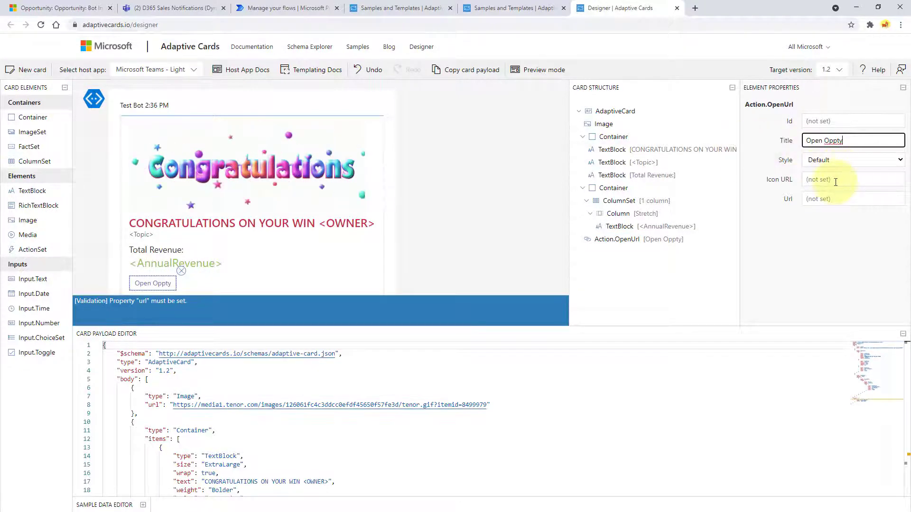
Step: Copy the won opportunity record's web address from the start through "id=", leaving out the record's own ID
left_click(831, 199)
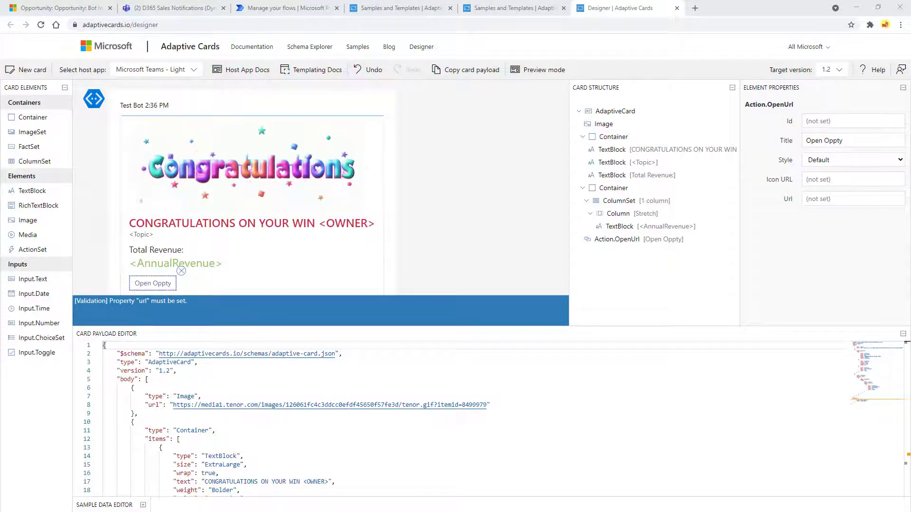
left_click(65, 9)
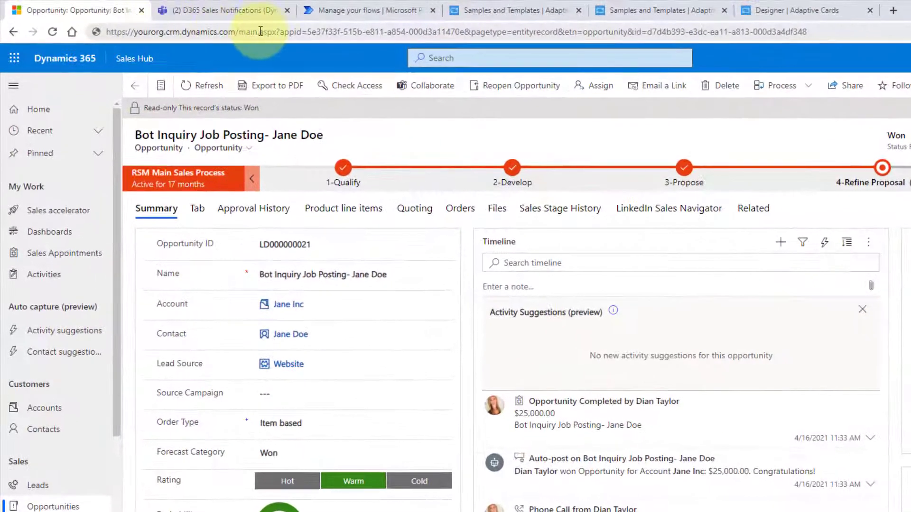
left_click(649, 32)
left_click(649, 33)
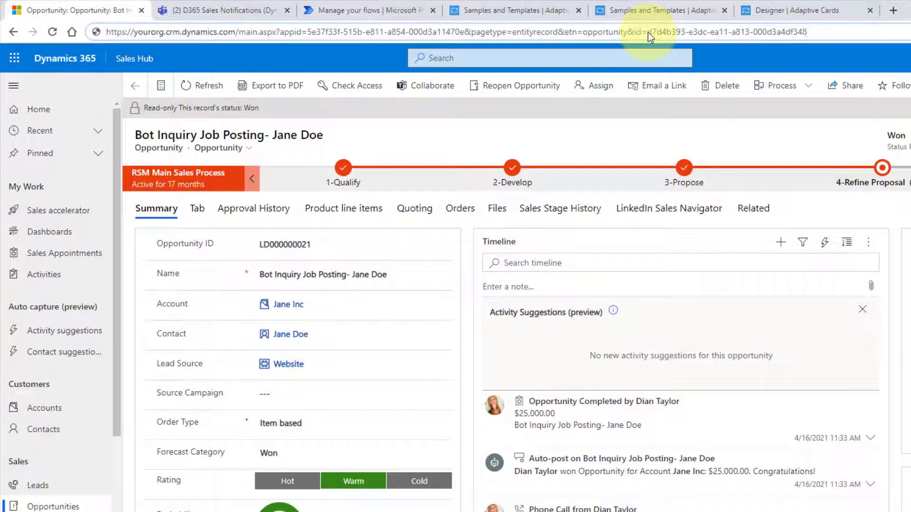
left_click_drag(648, 33, 97, 30)
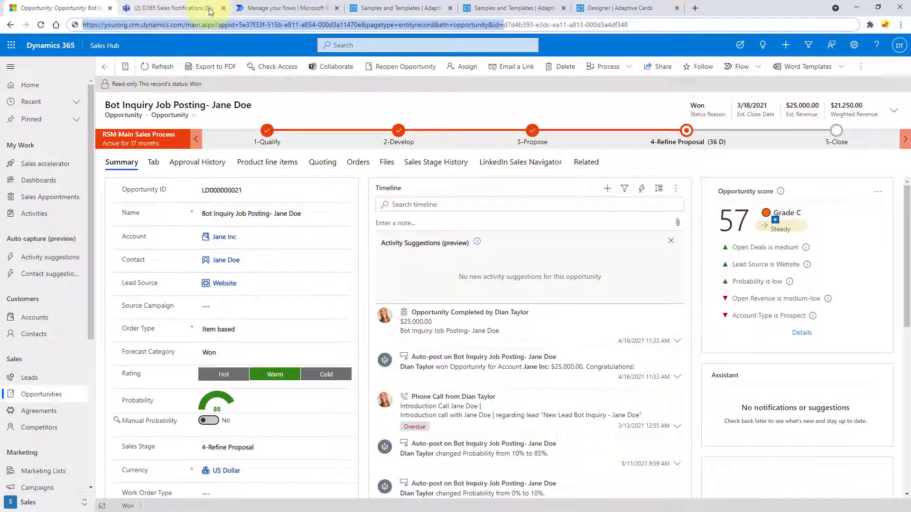
Step: Set the "Open Oppty" action's URL to the copied opportunity address followed by "<OPPTYID>", and copy the card payload
left_click(267, 9)
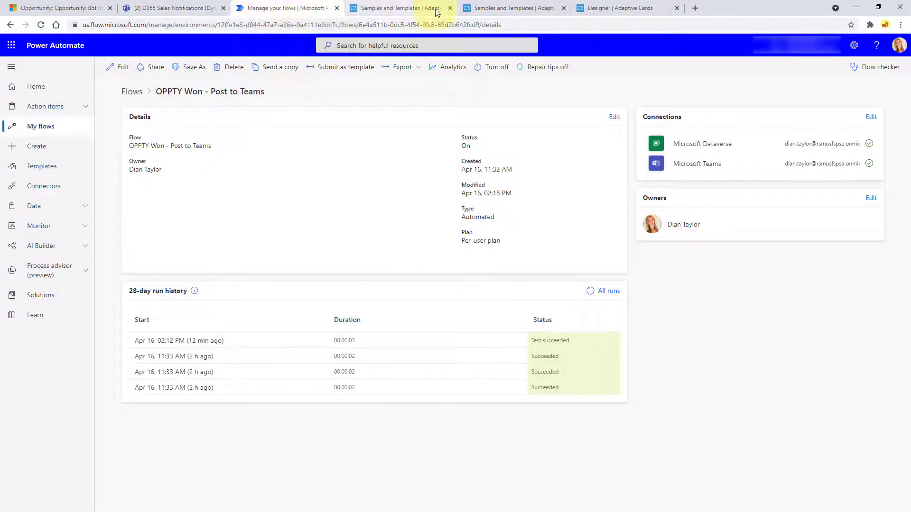
left_click(612, 9)
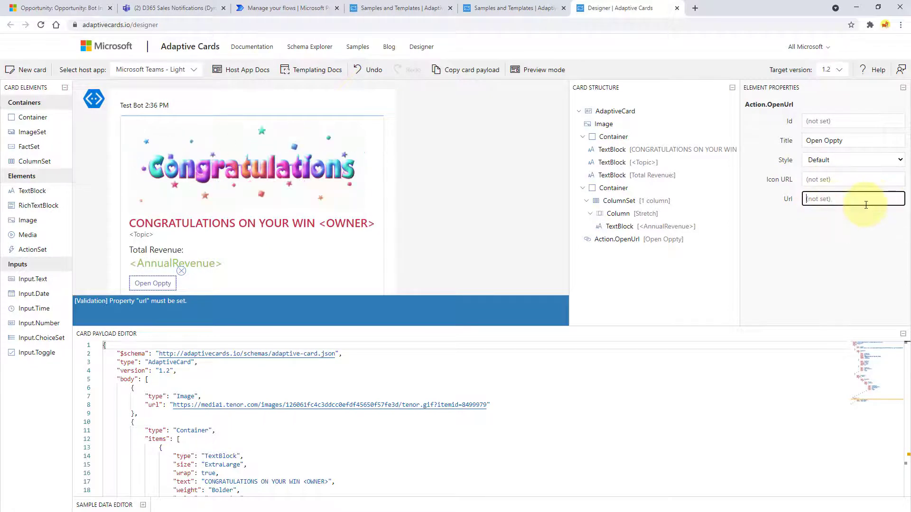
key("ctrl+v")
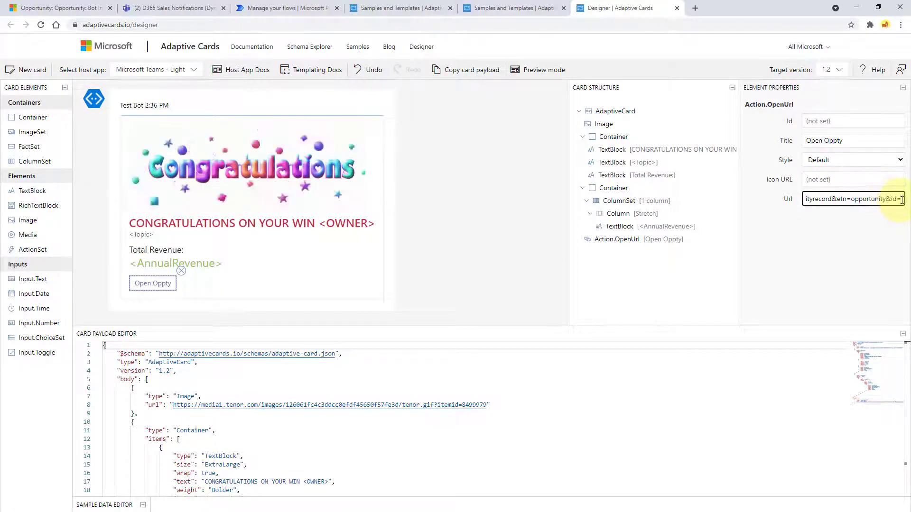
type("<")
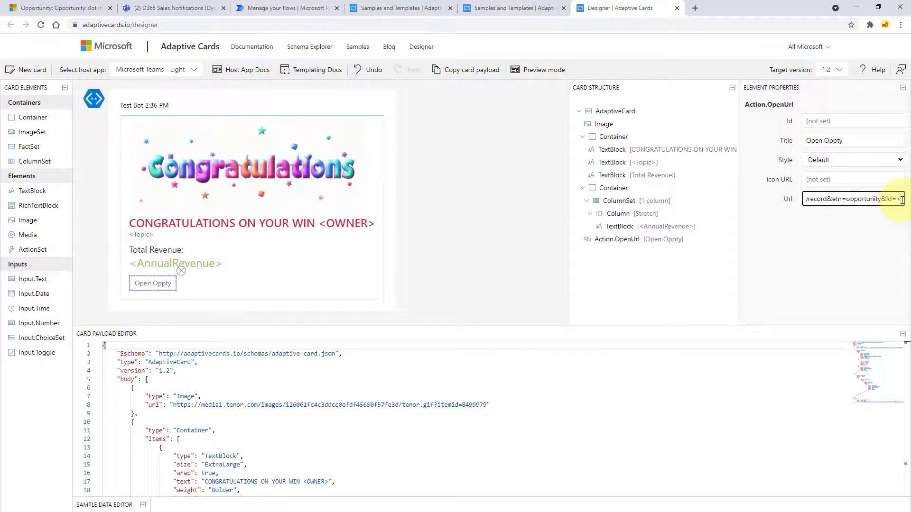
type("OPPTYID")
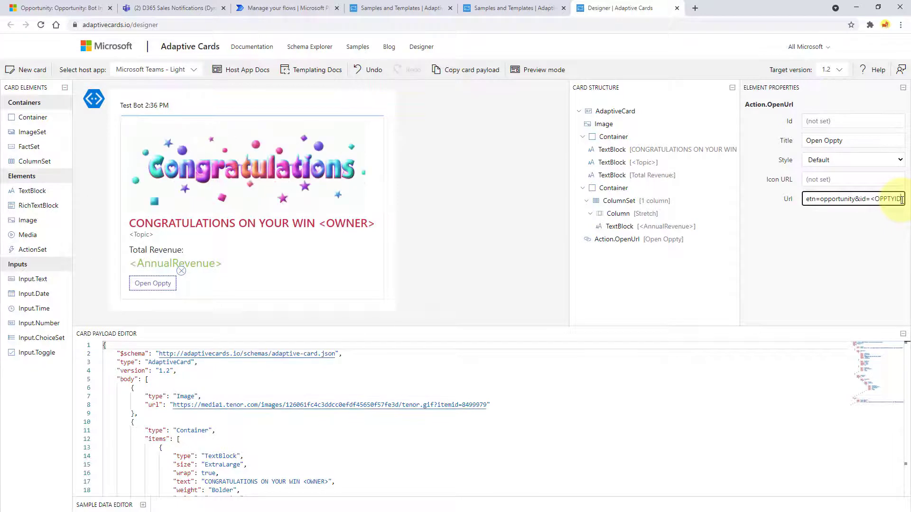
type(">")
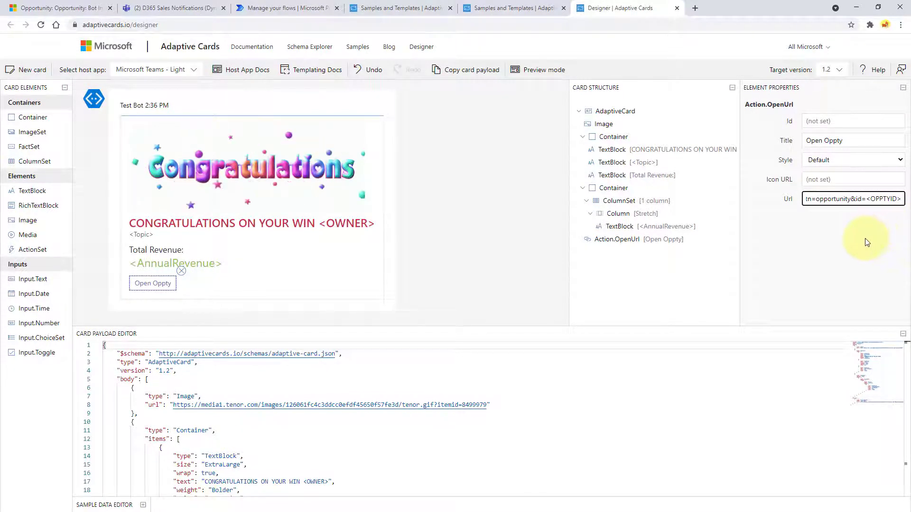
left_click(831, 253)
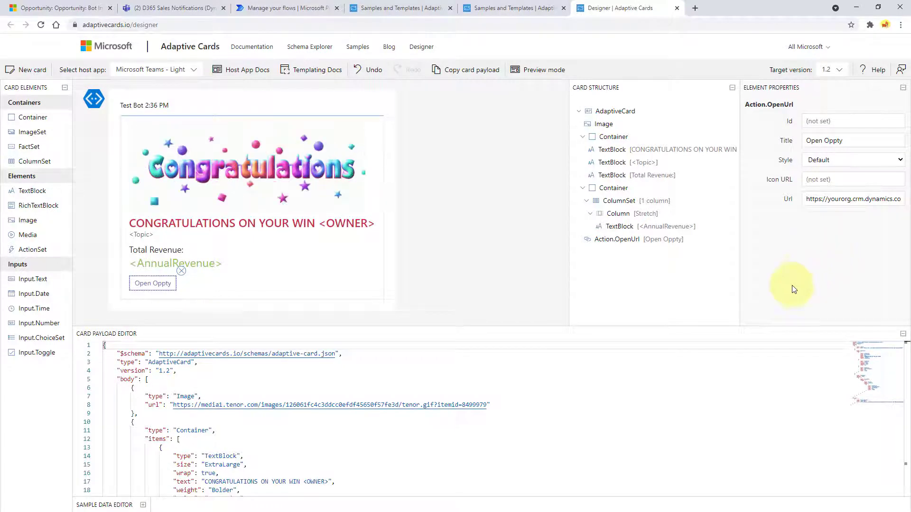
left_click(476, 71)
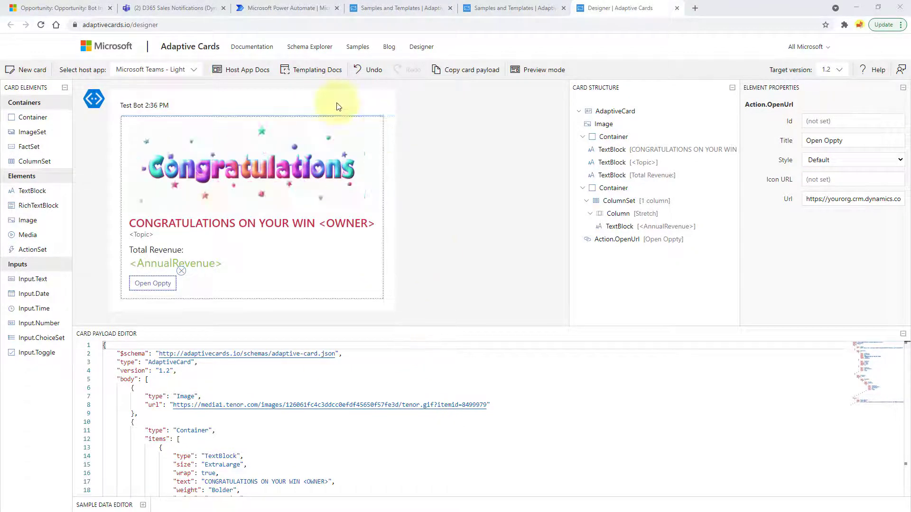
Step: Switch to Power Automate and create a blank automated cloud flow, skipping the name and trigger setup
left_click(283, 11)
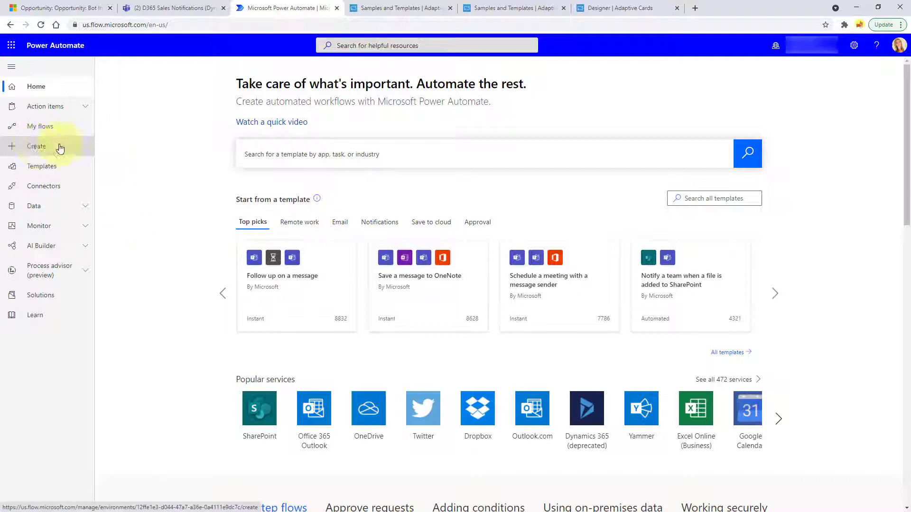
left_click(45, 150)
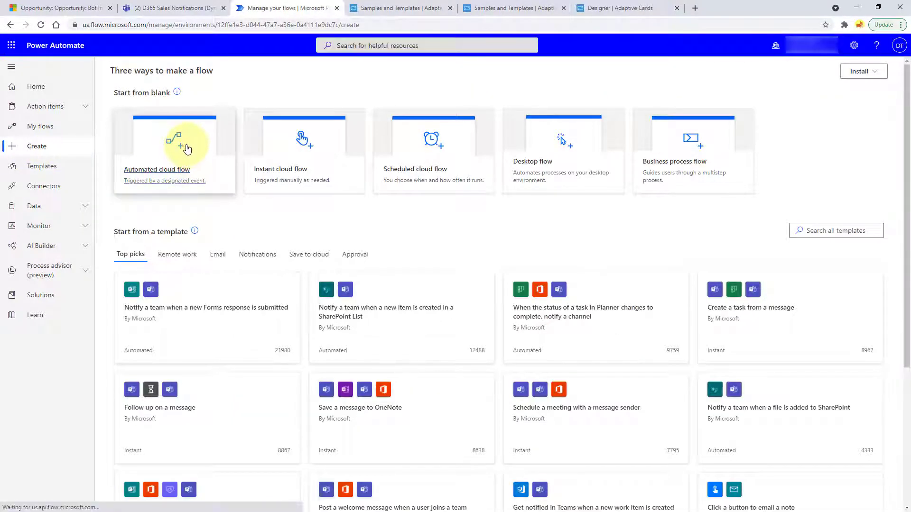
left_click(176, 149)
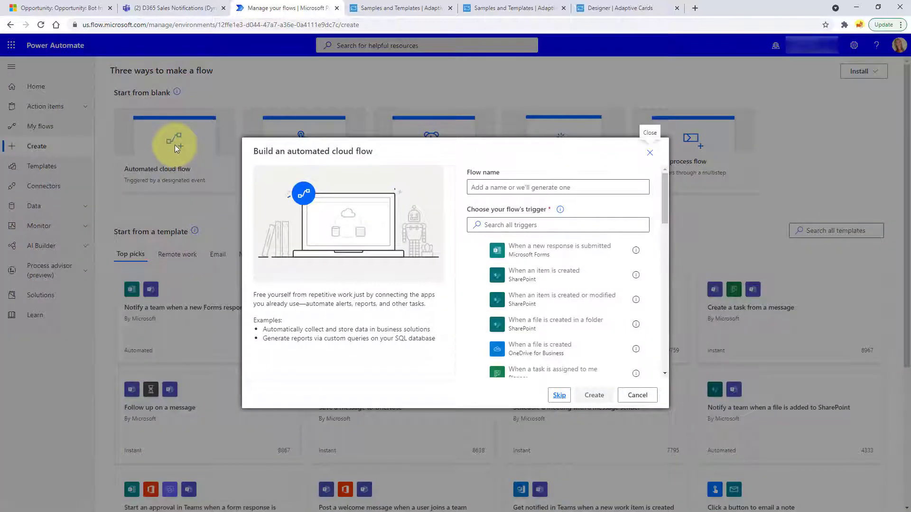
left_click(558, 395)
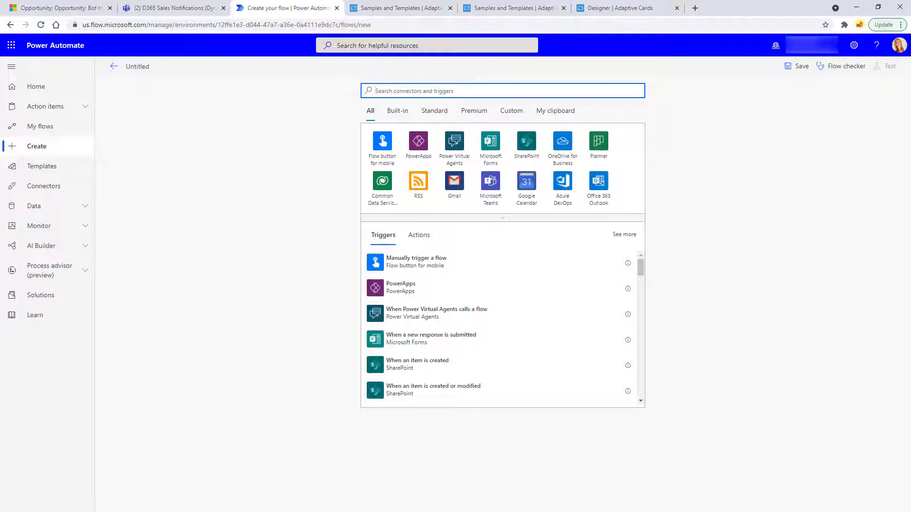
Step: Add the Microsoft Dataverse trigger "When a row is added, modified or deleted" to the flow
left_click(496, 92)
type("when a row id ")
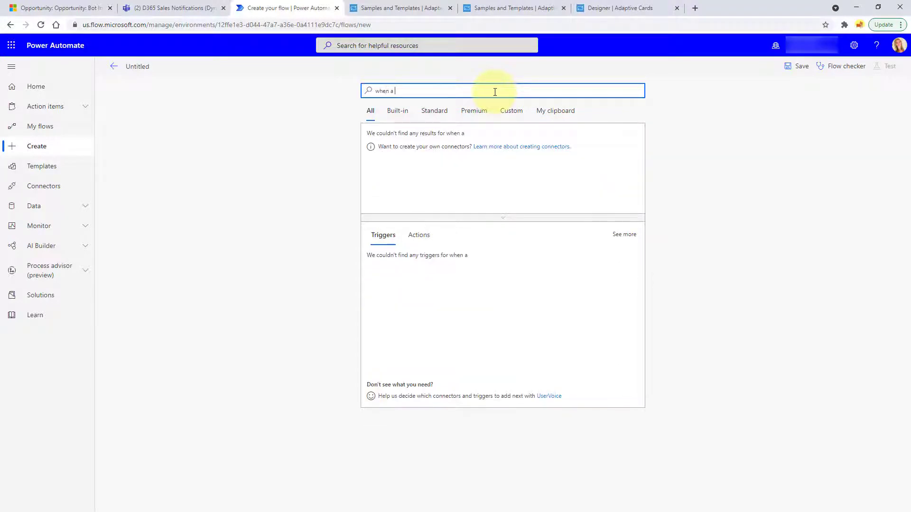
type("a")
key("BackSpace")
key("BackSpace")
type("s added")
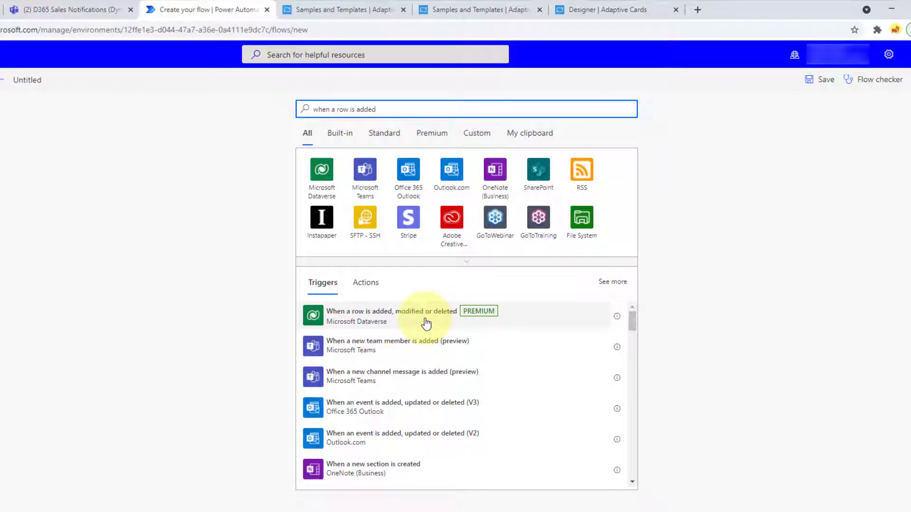
left_click(425, 323)
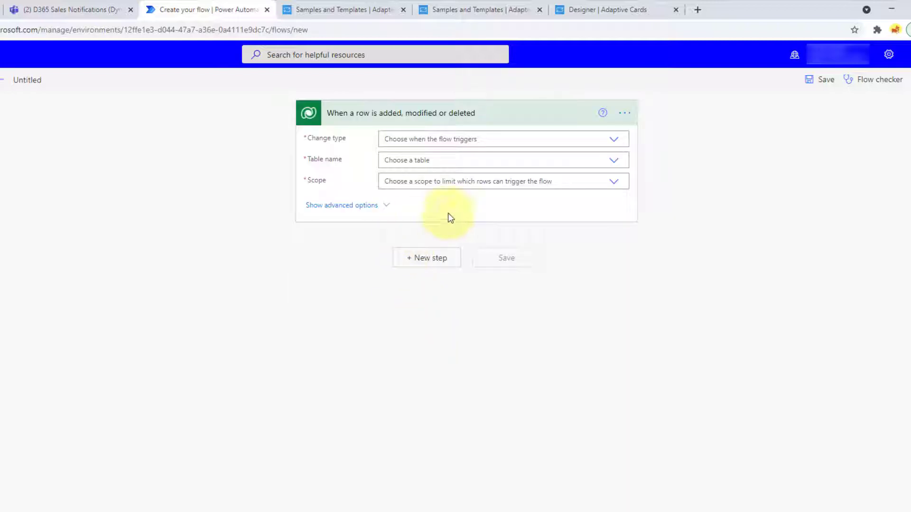
Step: Configure the trigger with change type Update, table Opportunities and scope Organization
left_click(614, 142)
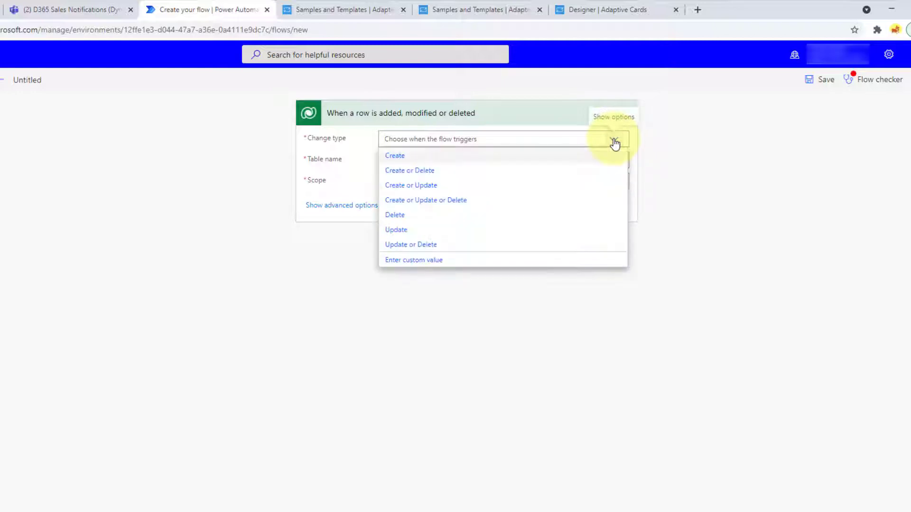
left_click(409, 231)
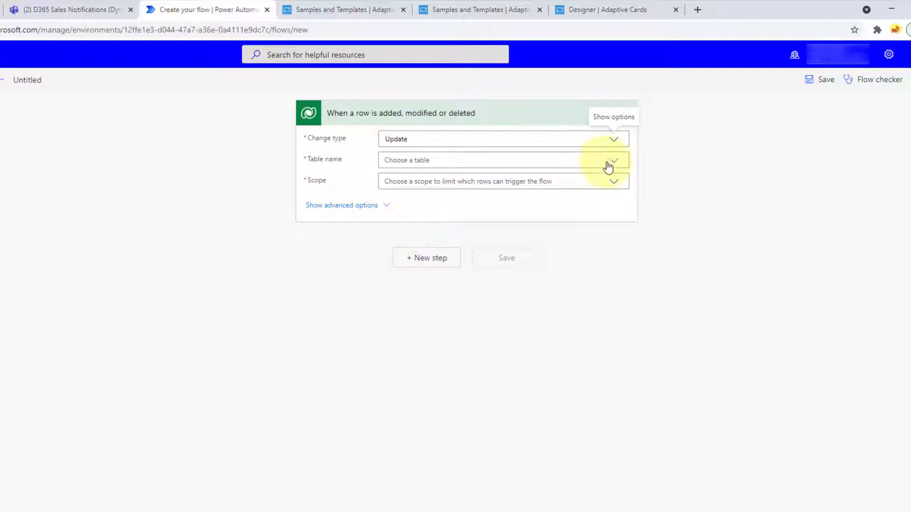
left_click(579, 161)
type("opporti")
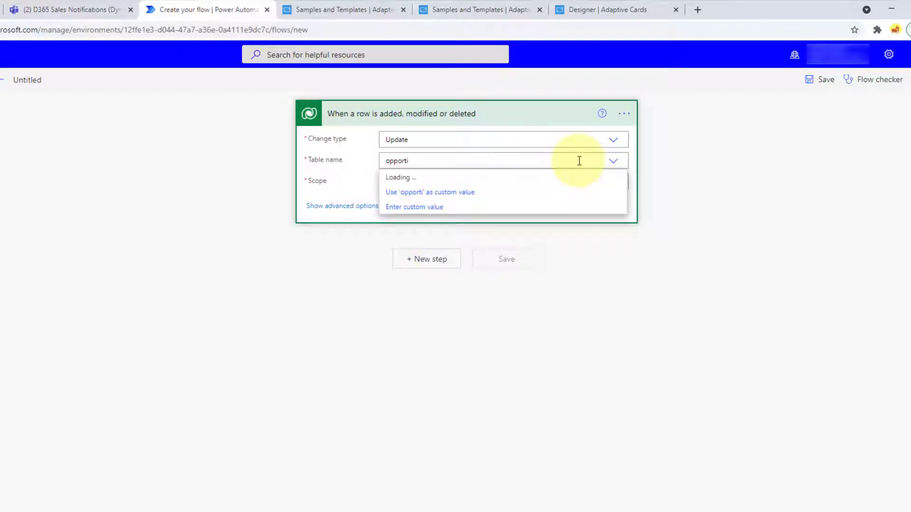
key("BackSpace")
type("u")
left_click(423, 206)
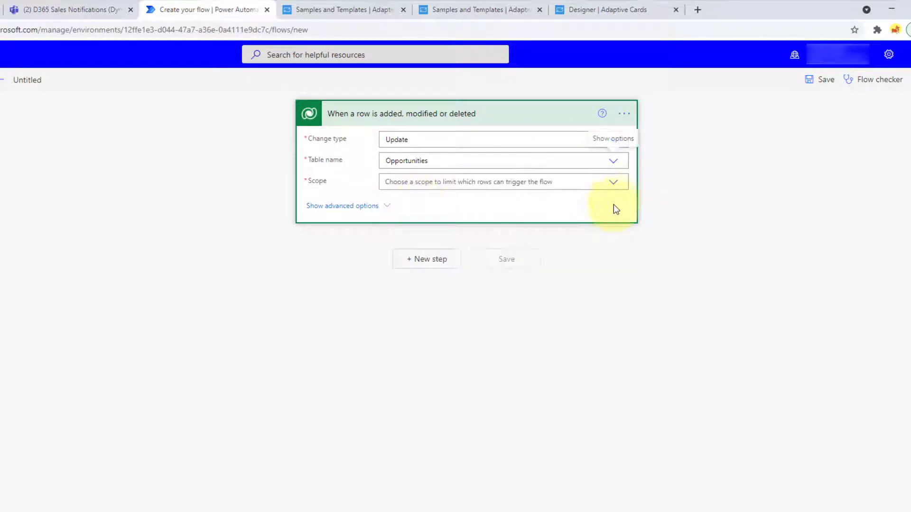
left_click(613, 185)
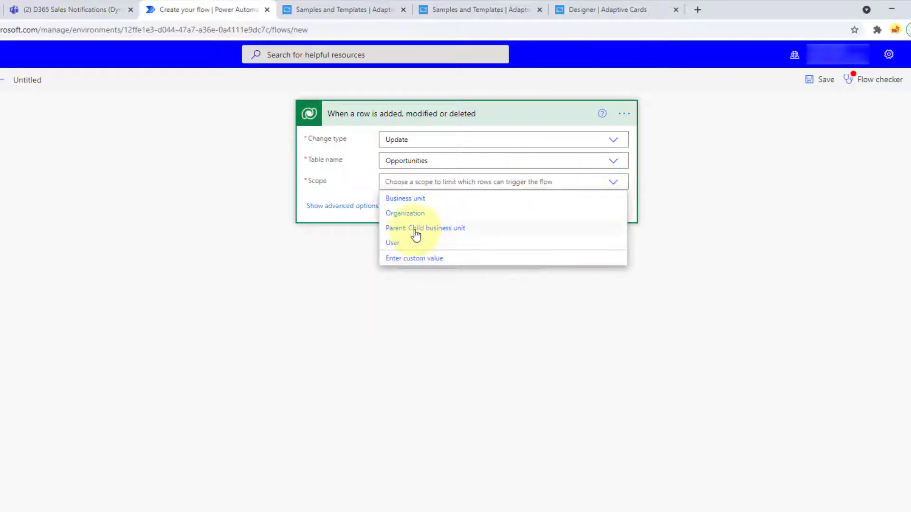
left_click(411, 214)
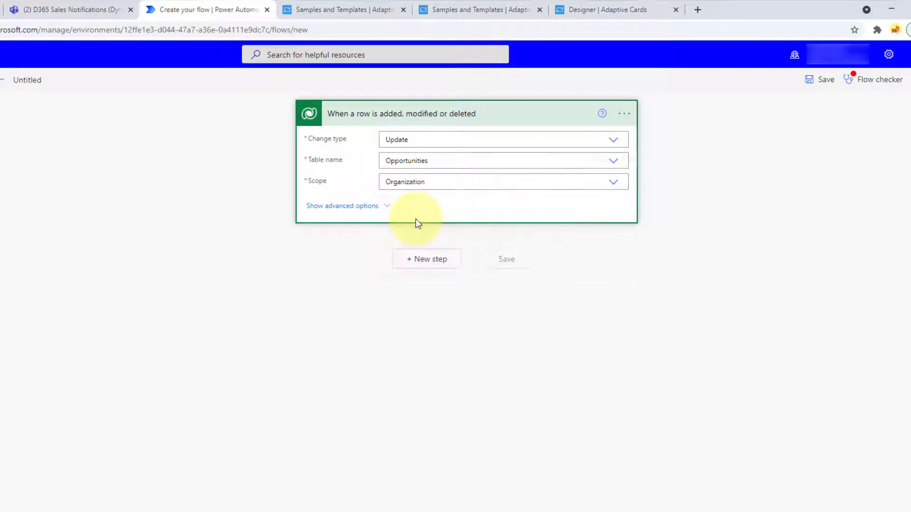
Step: Set the trigger's column filter to "statuscode", row filter to "statuscode eq 3" and Run as to Process Owner
left_click(337, 207)
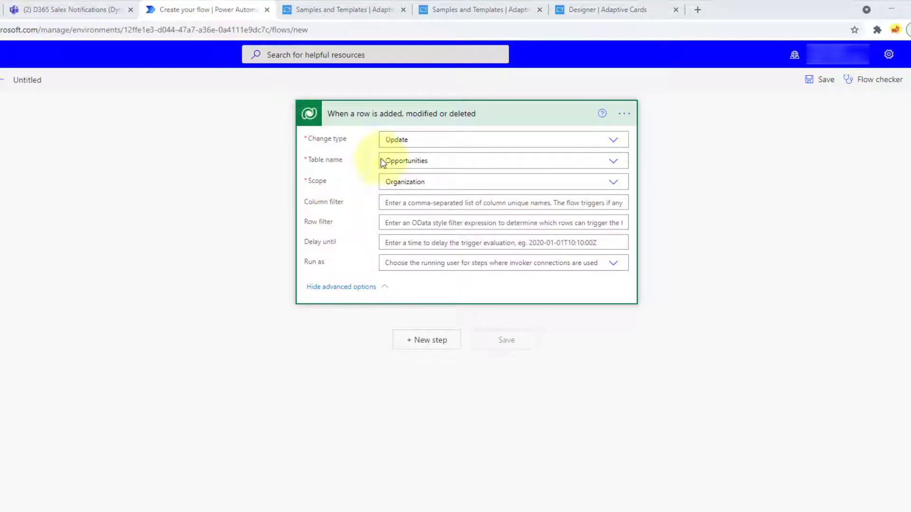
left_click(395, 203)
type("statuscode")
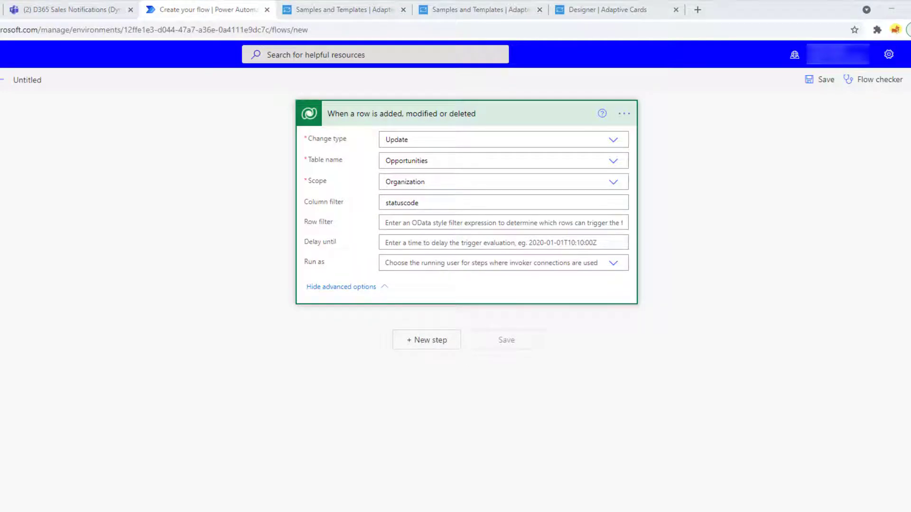
left_click(418, 224)
type("statuscode eq 3")
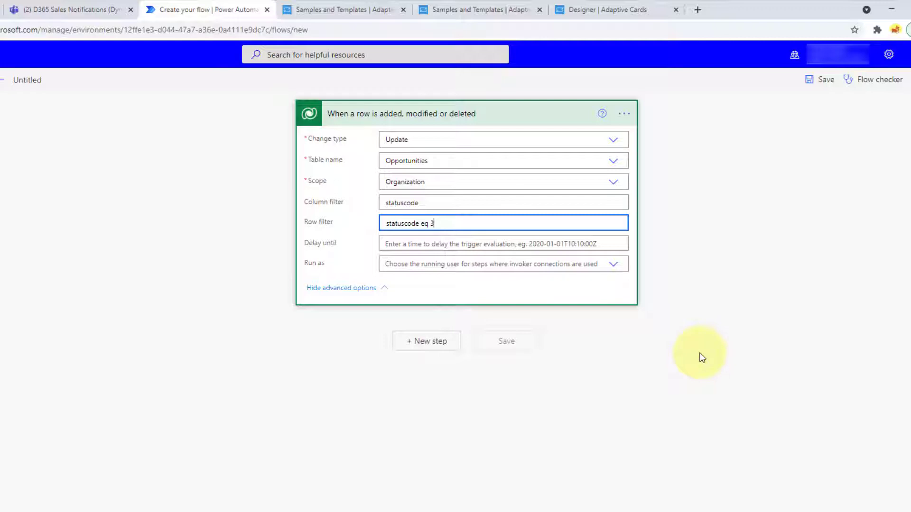
left_click(613, 266)
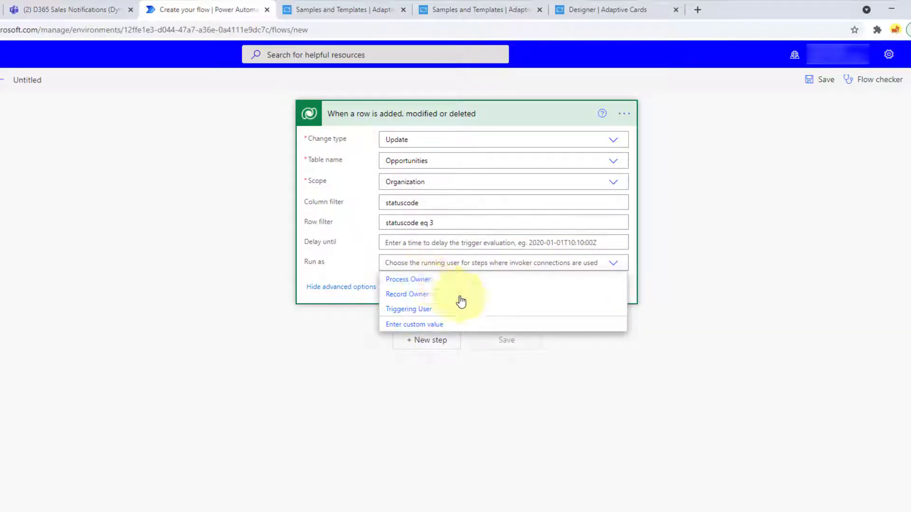
left_click(424, 279)
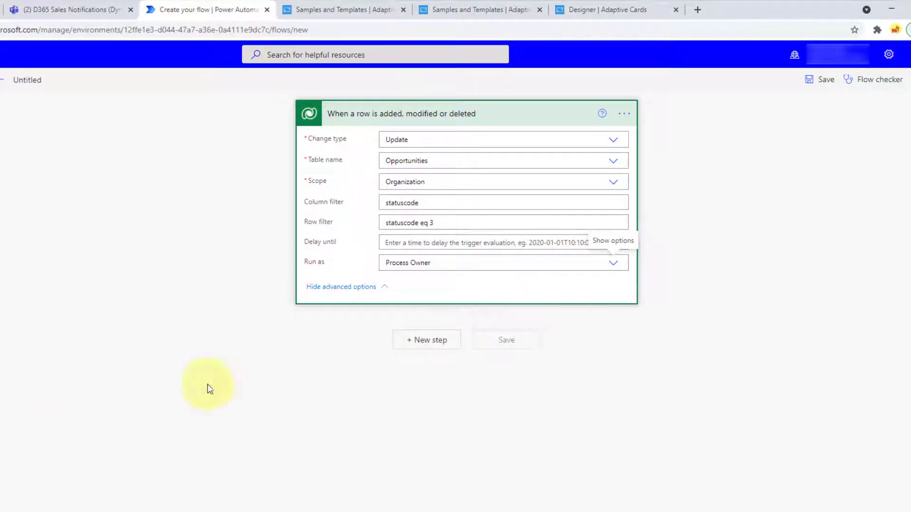
Step: Add the Microsoft Dataverse action "Get a row by ID" after the trigger
left_click(421, 340)
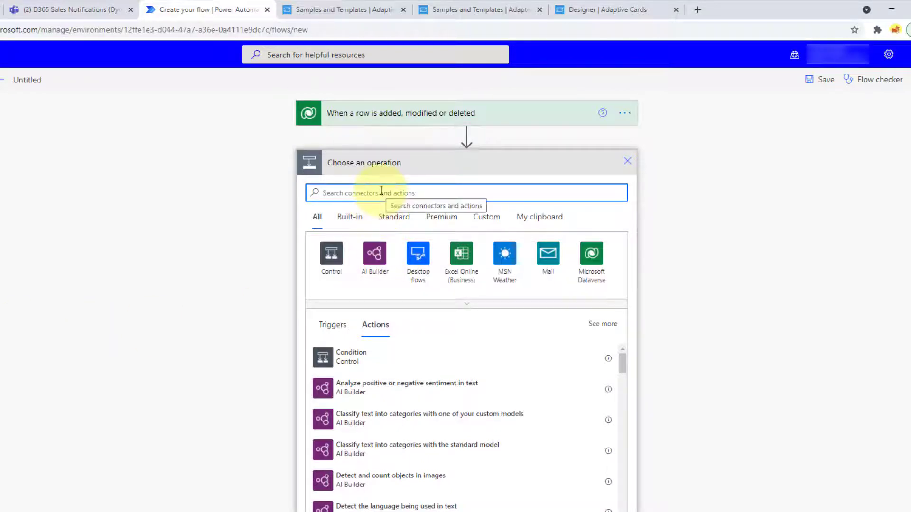
type("get a")
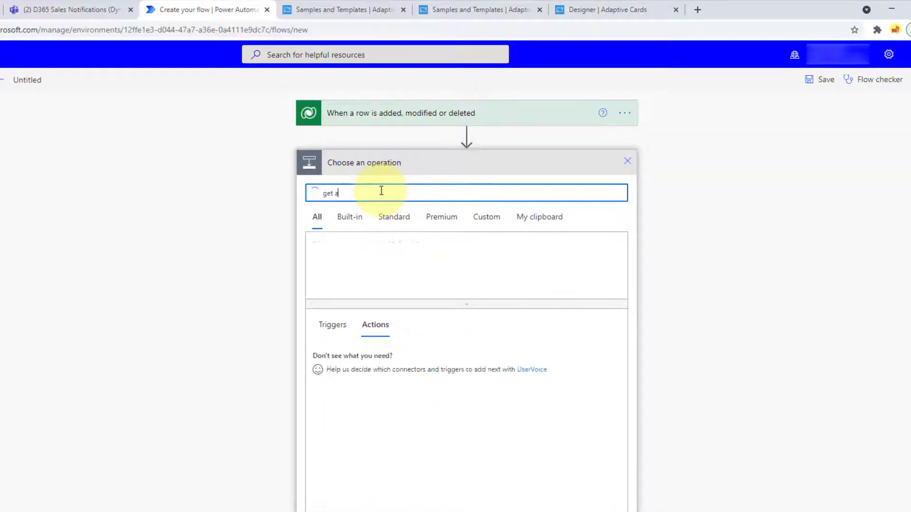
type(" row by")
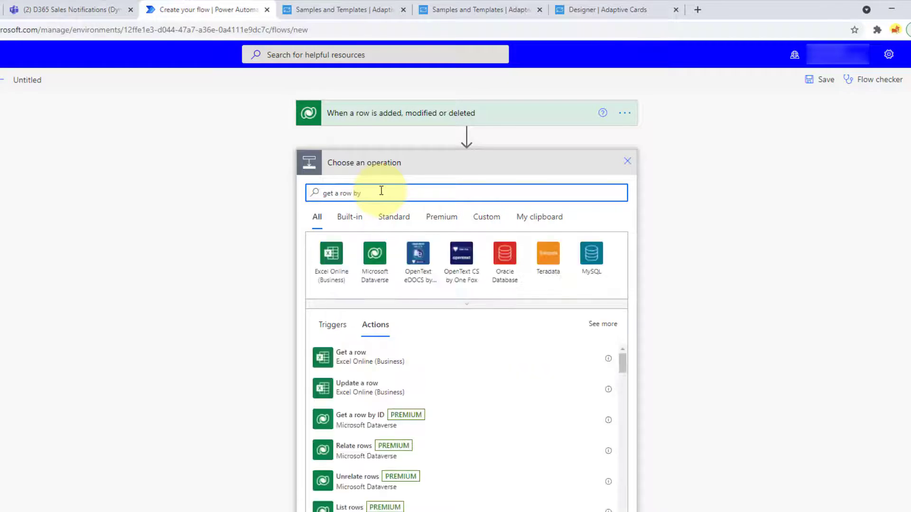
left_click(412, 424)
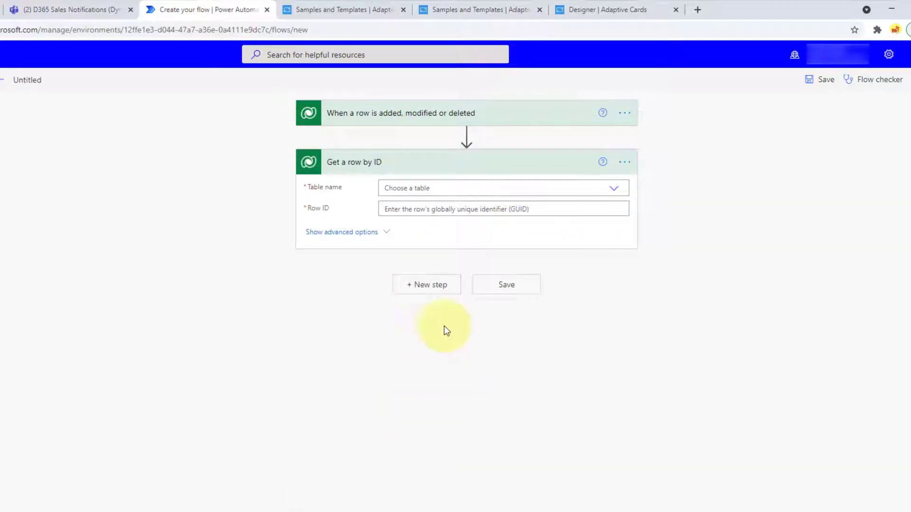
Step: Set the row lookup's table to Users and its Row ID to the trigger's Owner (Value) dynamic content
left_click(461, 191)
type("users")
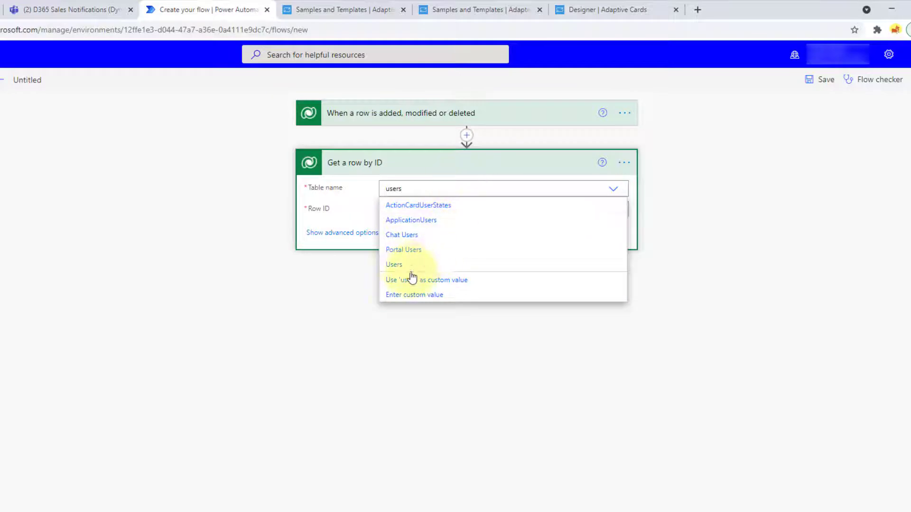
left_click(406, 266)
left_click(407, 210)
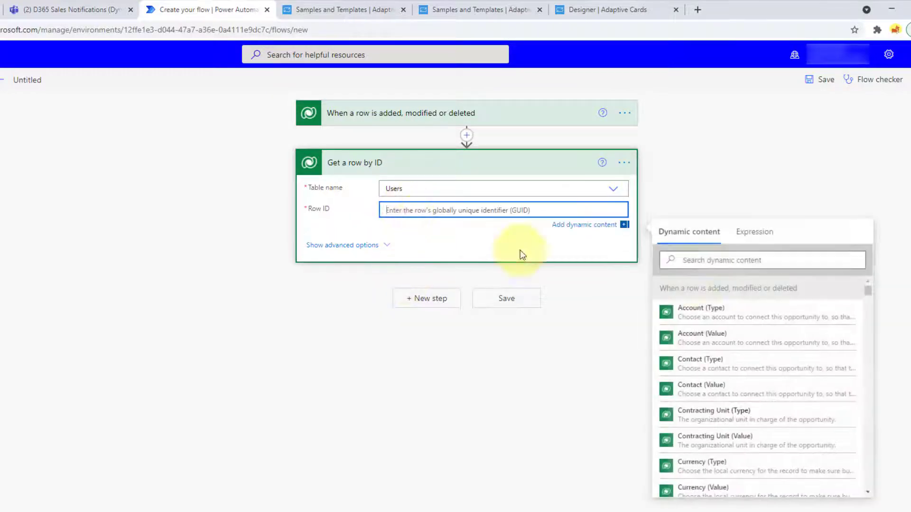
left_click(704, 259)
type("owner")
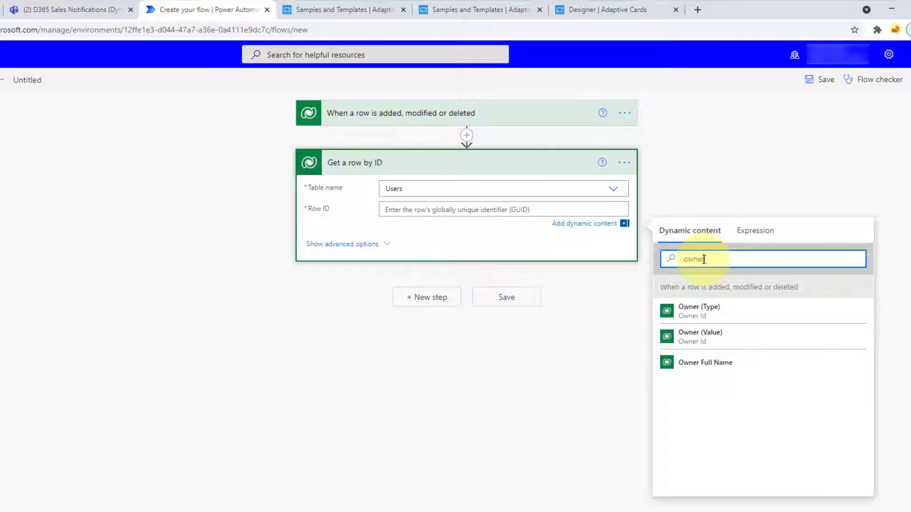
left_click(698, 338)
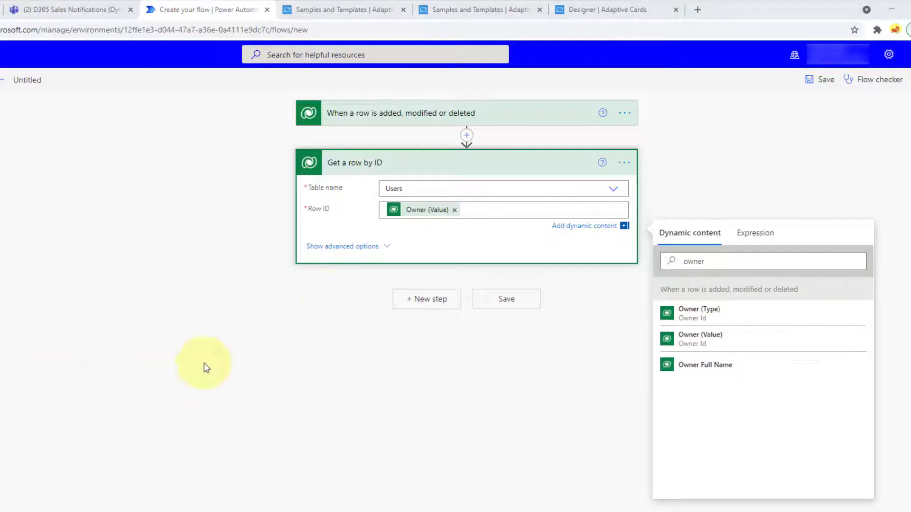
Step: Limit the user row lookup to the columns "domainname, fullname" in its advanced options
left_click(373, 249)
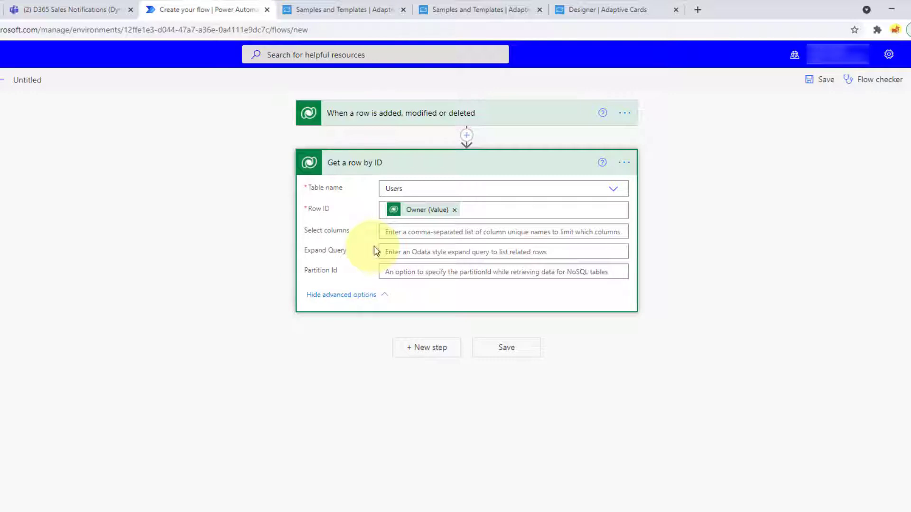
left_click(400, 232)
type("domainname, fullname")
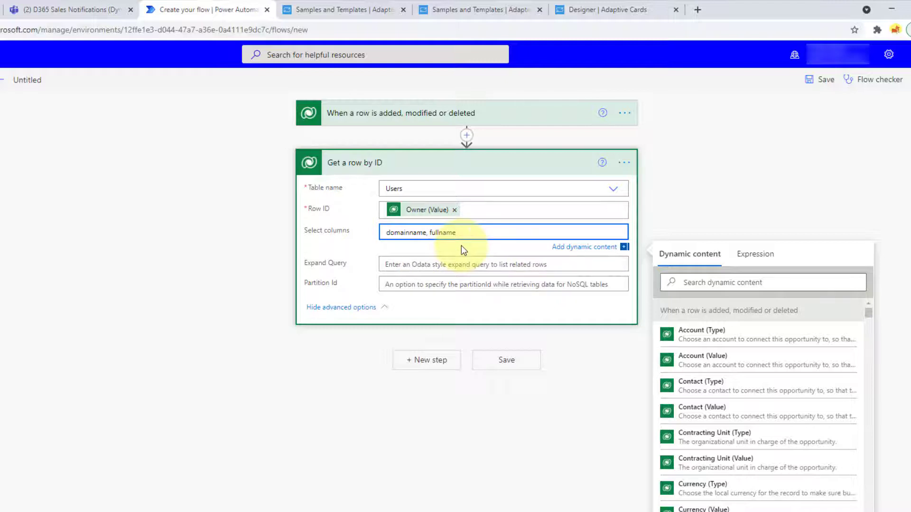
left_click(316, 366)
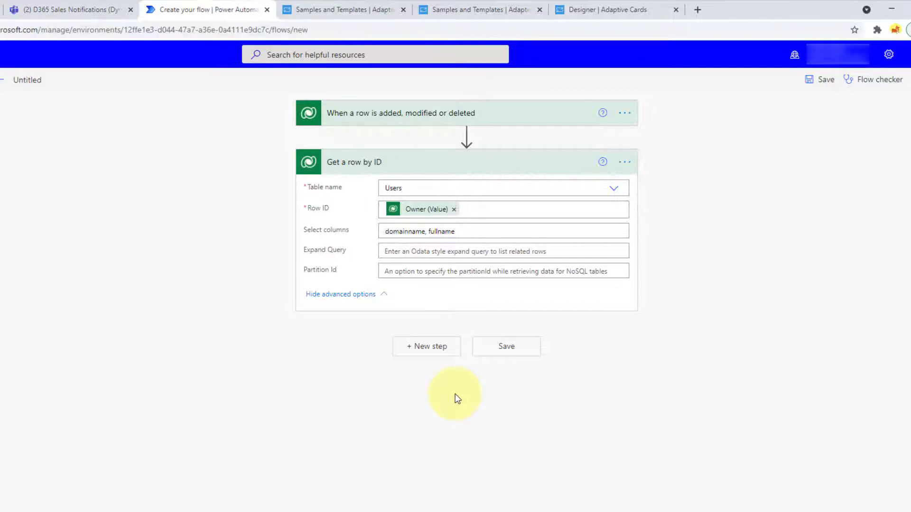
left_click(430, 346)
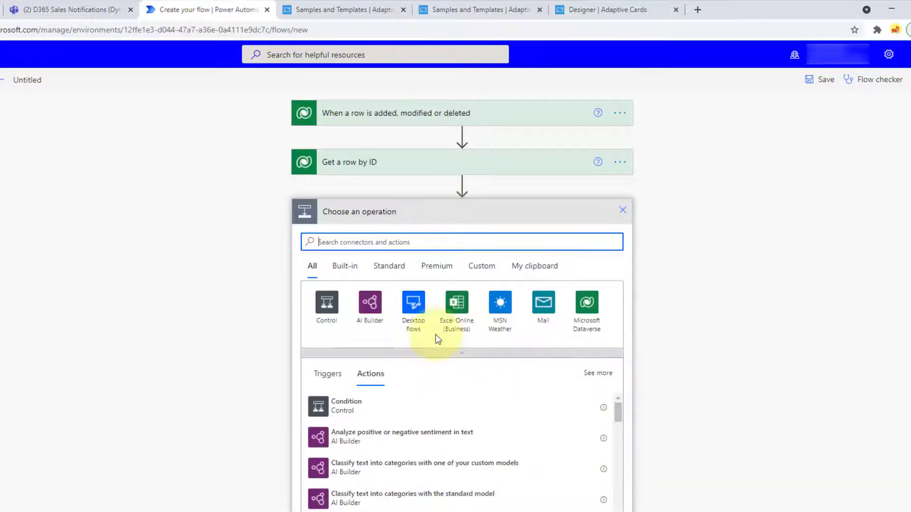
type("get mention")
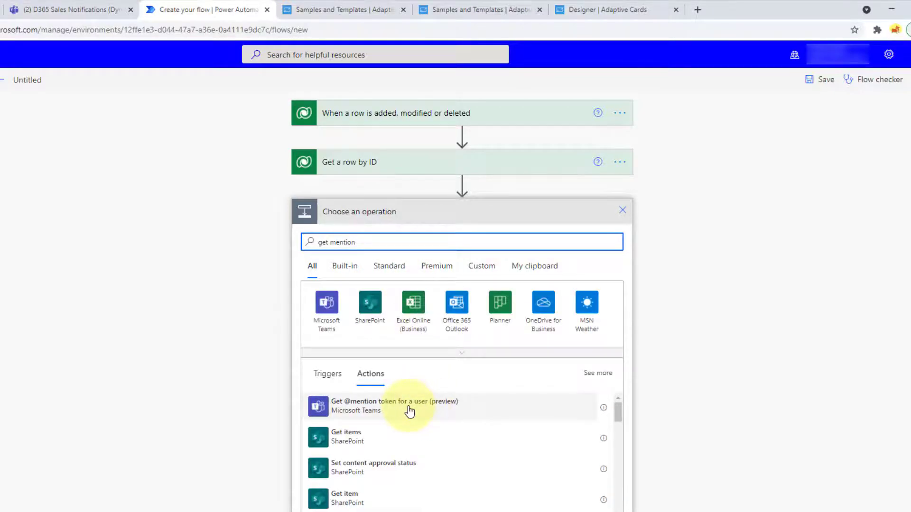
left_click(409, 411)
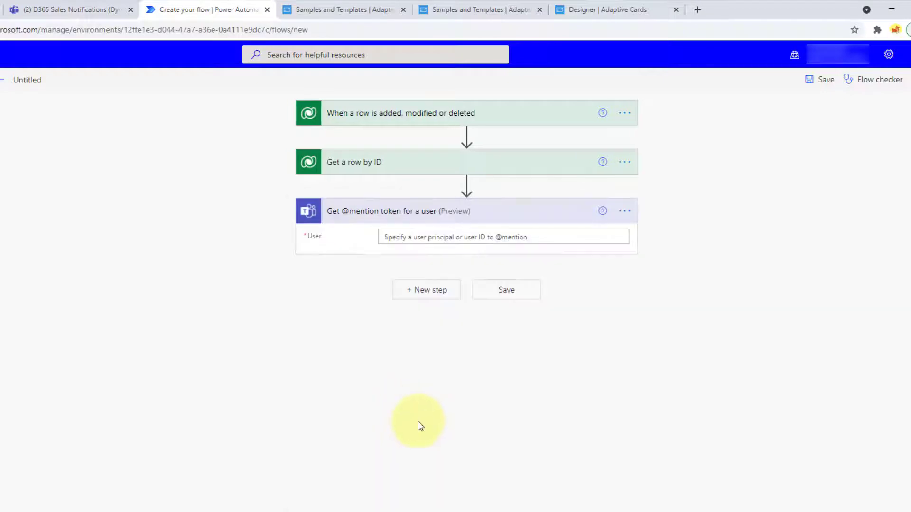
left_click(444, 236)
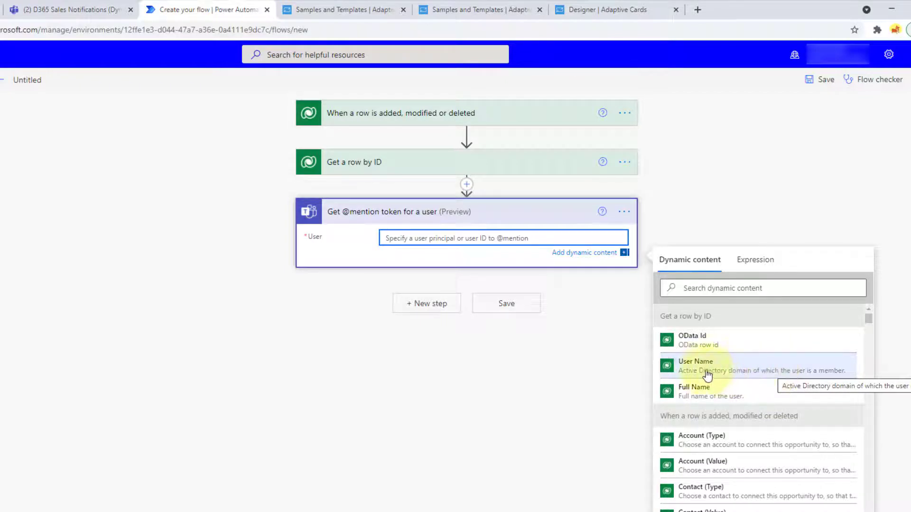
left_click(690, 372)
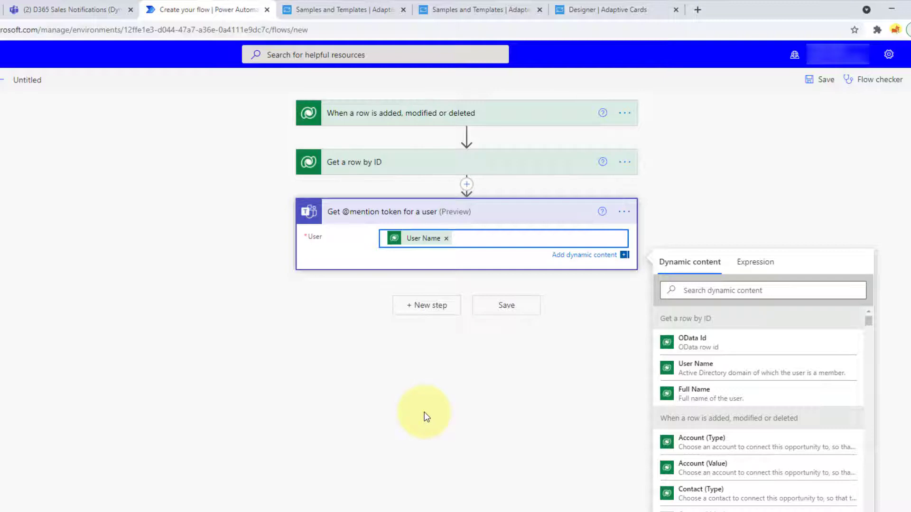
Step: Add the Microsoft Teams action "Post adaptive card in a chat or channel" as the flow's last step
left_click(423, 308)
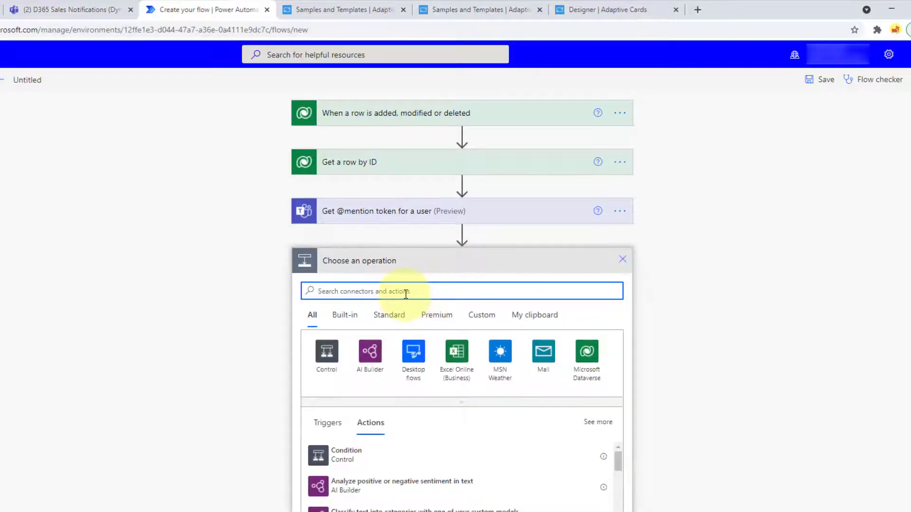
type("teams")
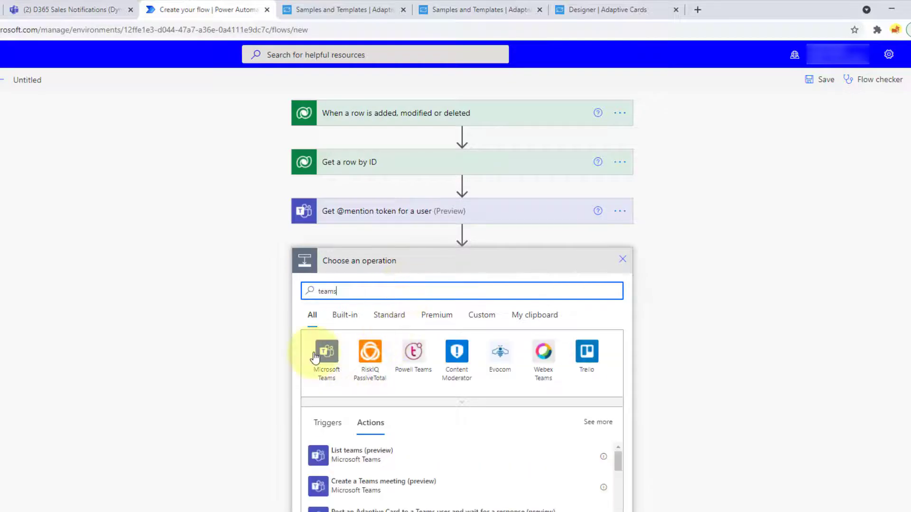
left_click(319, 355)
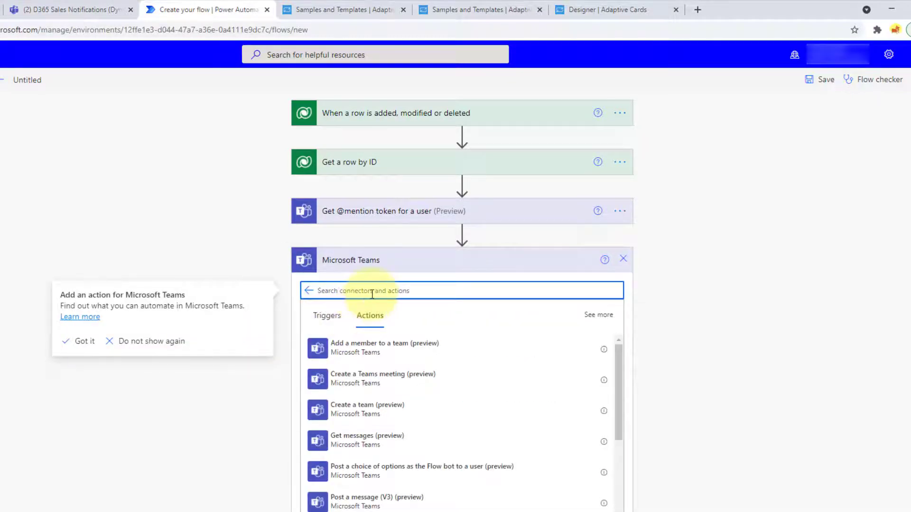
type("post ada")
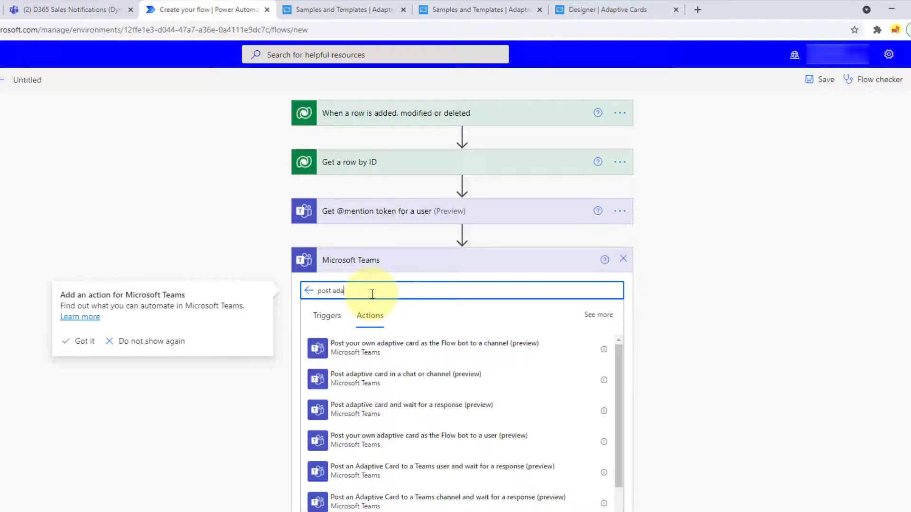
type("ptive card in a")
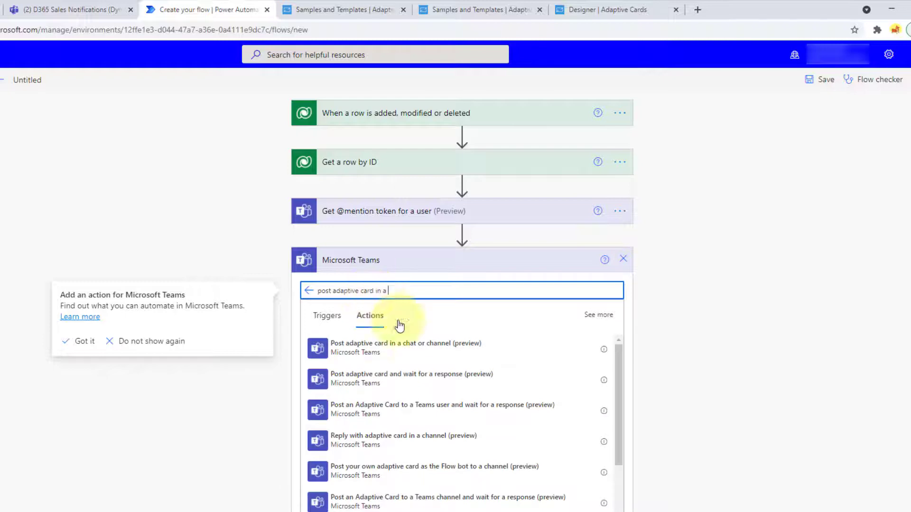
left_click(411, 353)
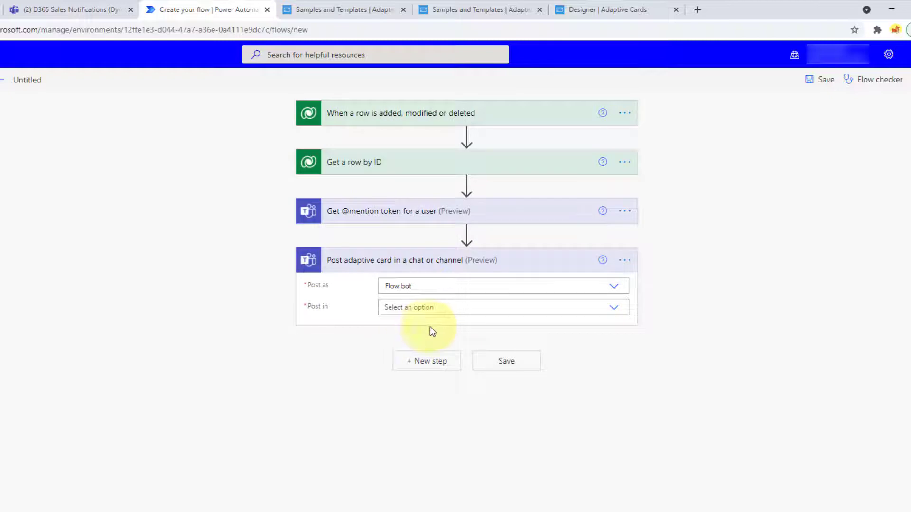
Step: Configure the card post as Flow bot in a Channel, with team Dynamics 365 Team and channel D365 Sales Notifications
left_click(614, 287)
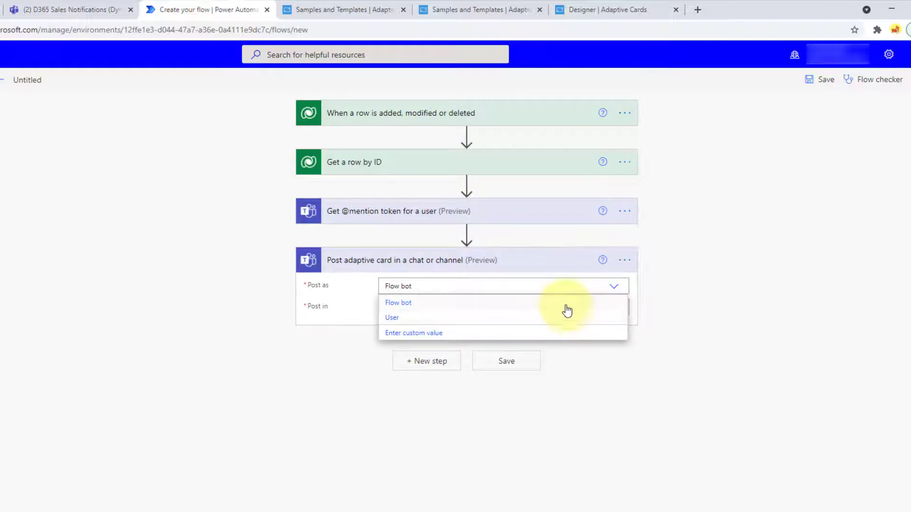
left_click(478, 303)
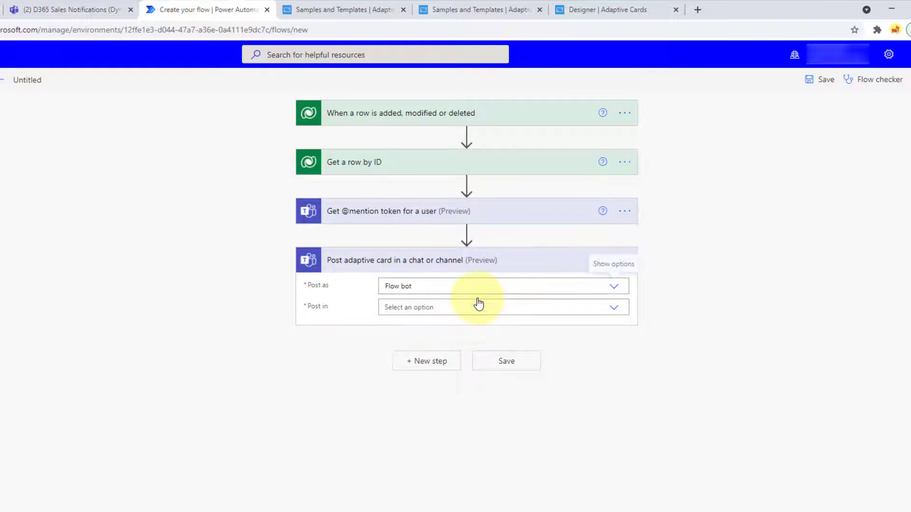
left_click(613, 309)
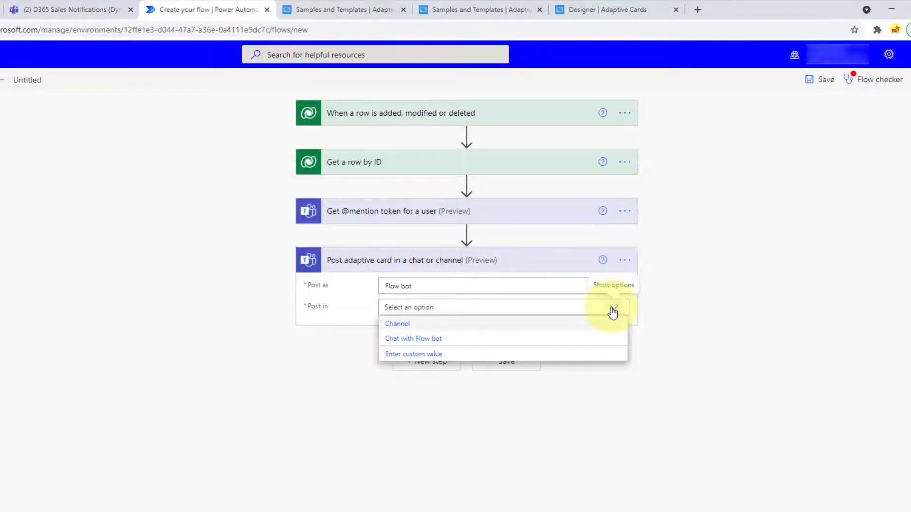
left_click(413, 326)
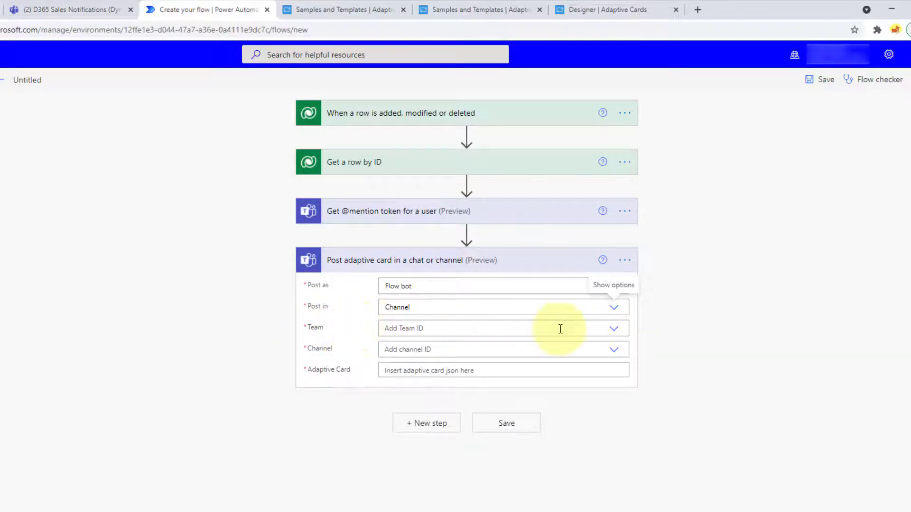
left_click(614, 332)
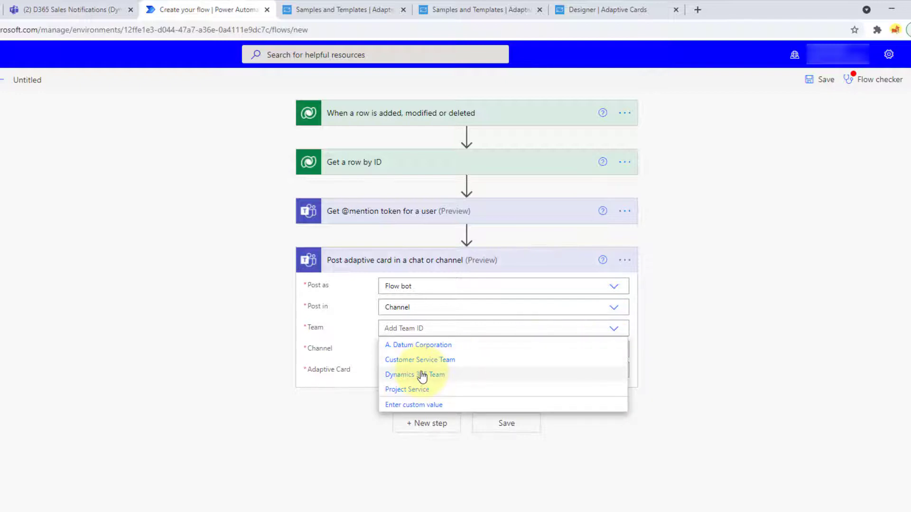
left_click(422, 375)
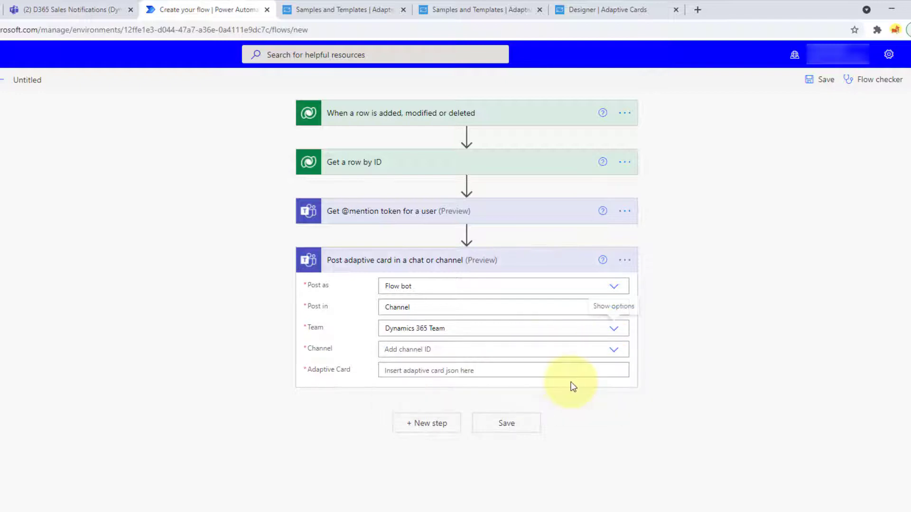
left_click(613, 351)
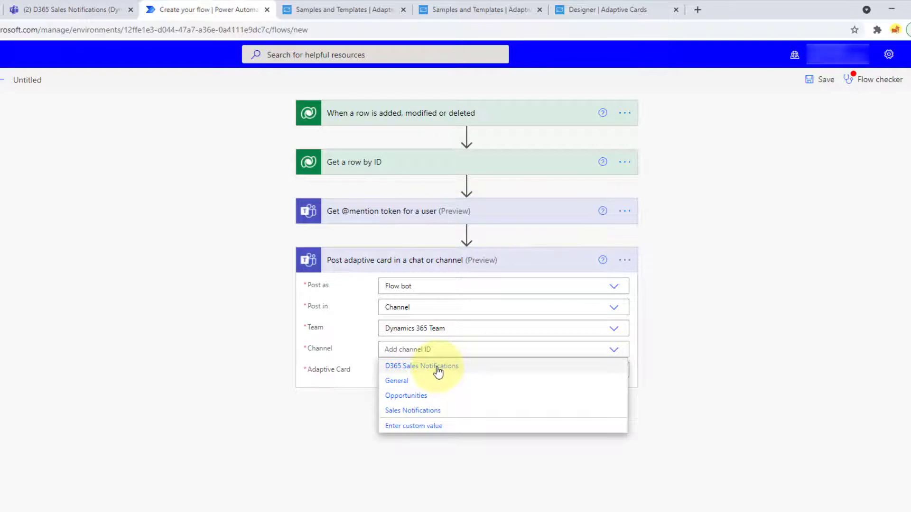
left_click(437, 372)
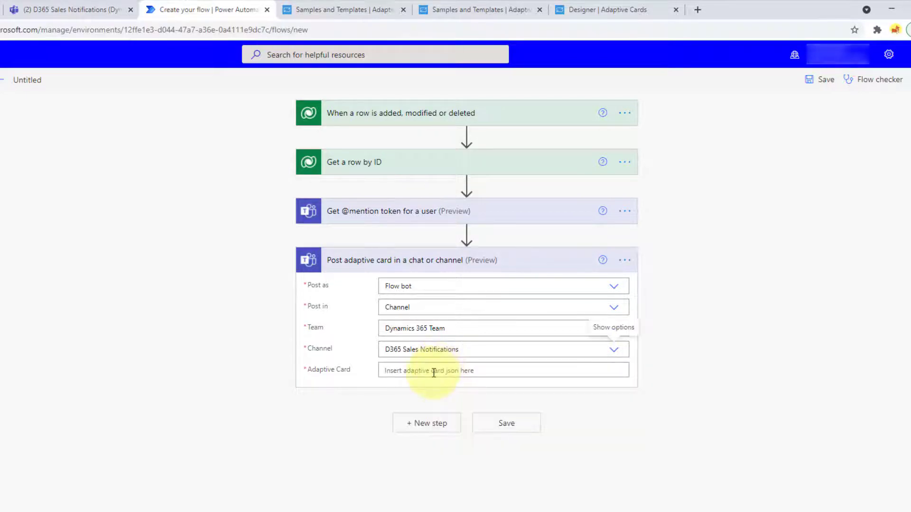
Step: Copy the congratulations card payload from the Adaptive Cards designer and paste it into the post action's Adaptive Card field in Power Automate
left_click(468, 371)
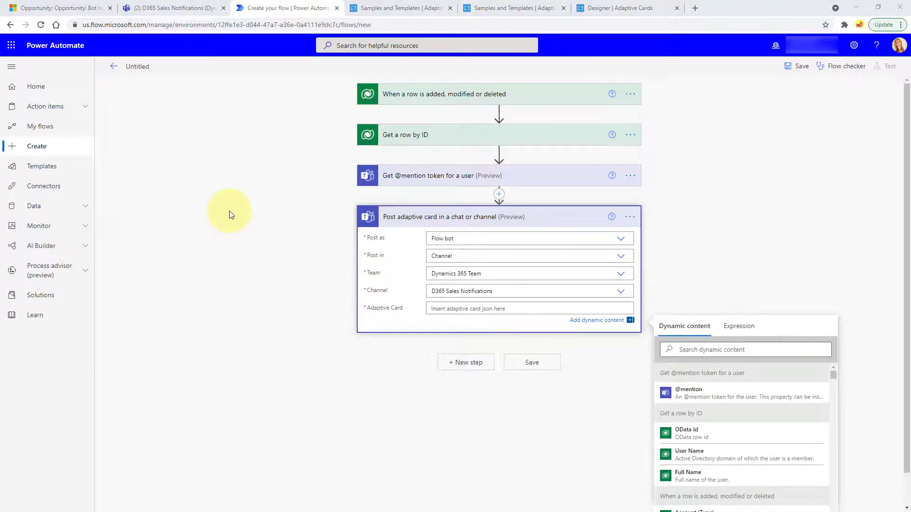
left_click(626, 10)
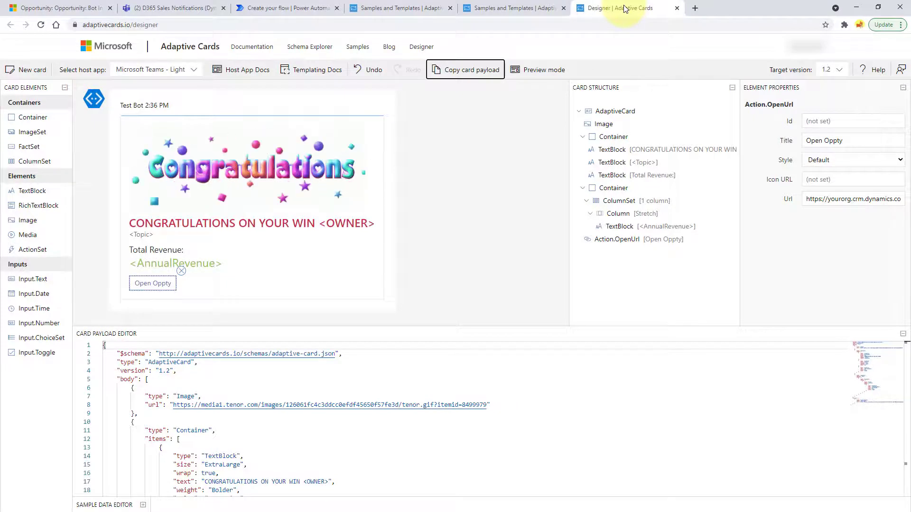
left_click(492, 71)
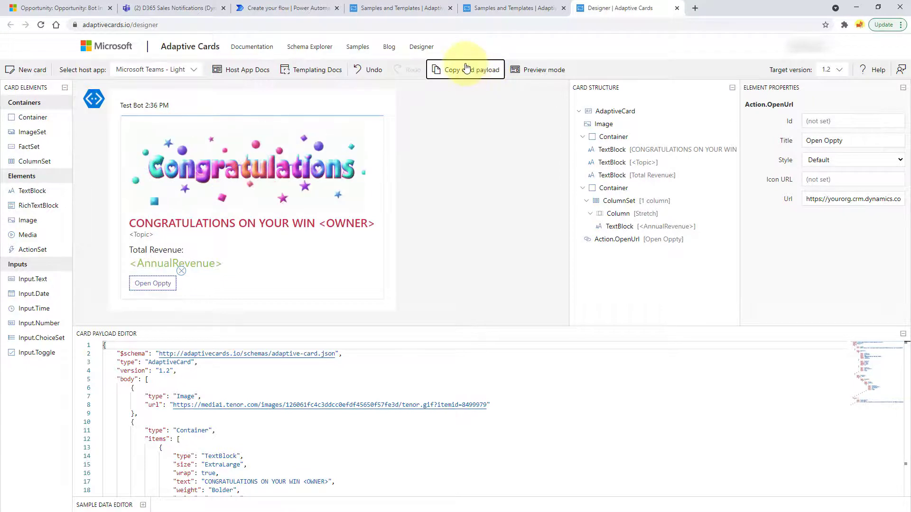
left_click(304, 11)
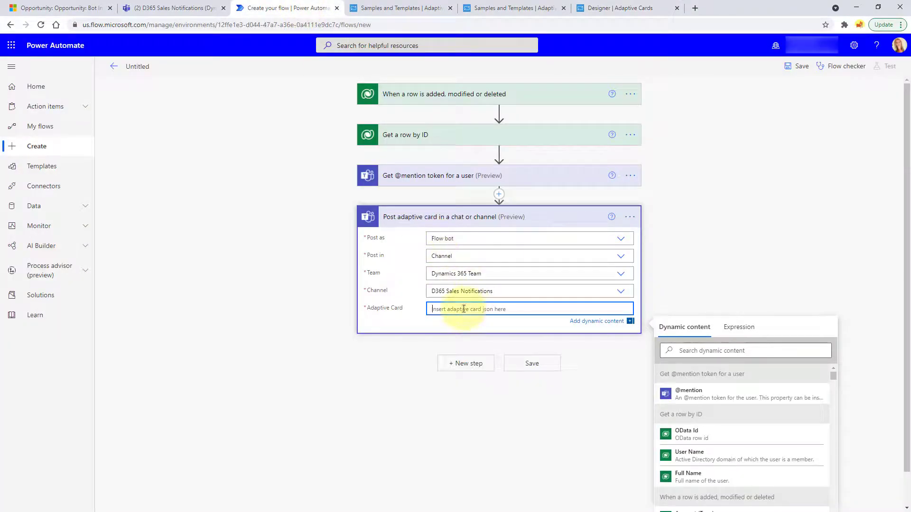
key("ctrl+v")
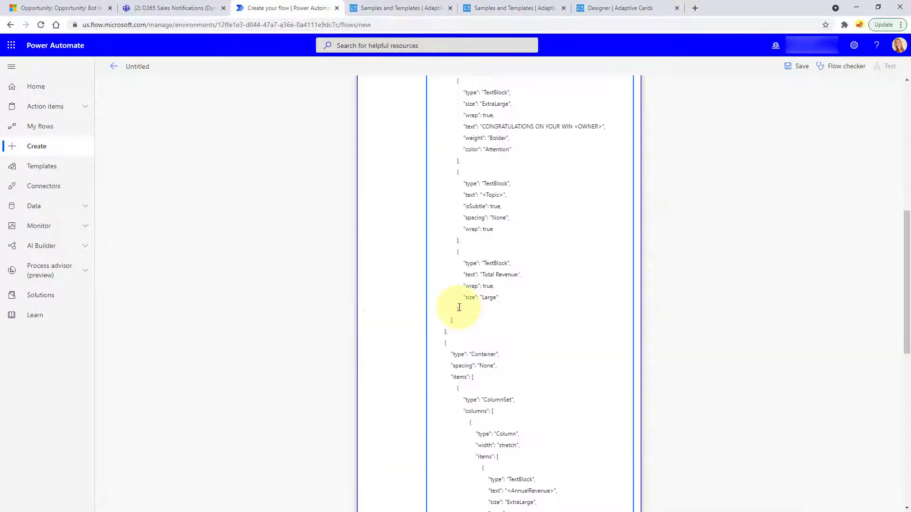
scroll(506, 304, "up", 1)
scroll(508, 305, "up", 2)
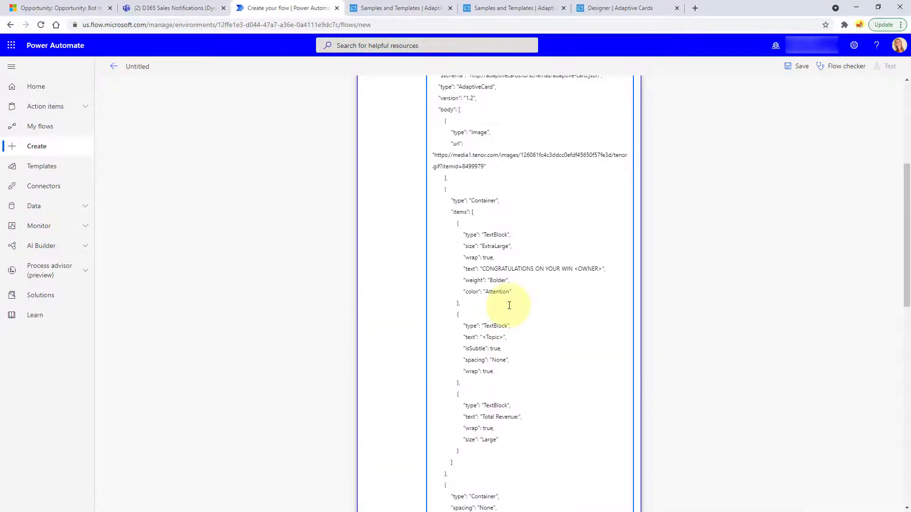
scroll(521, 251, "down", 1)
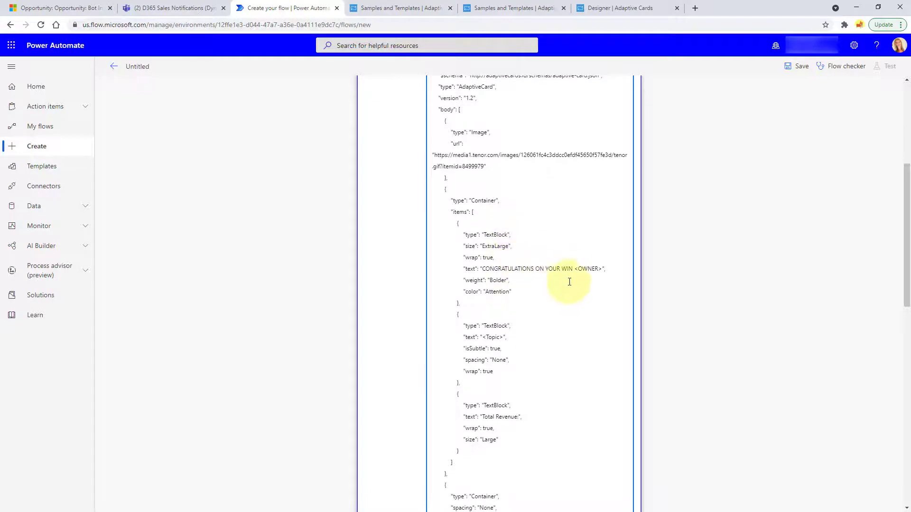
left_click_drag(575, 269, 598, 268)
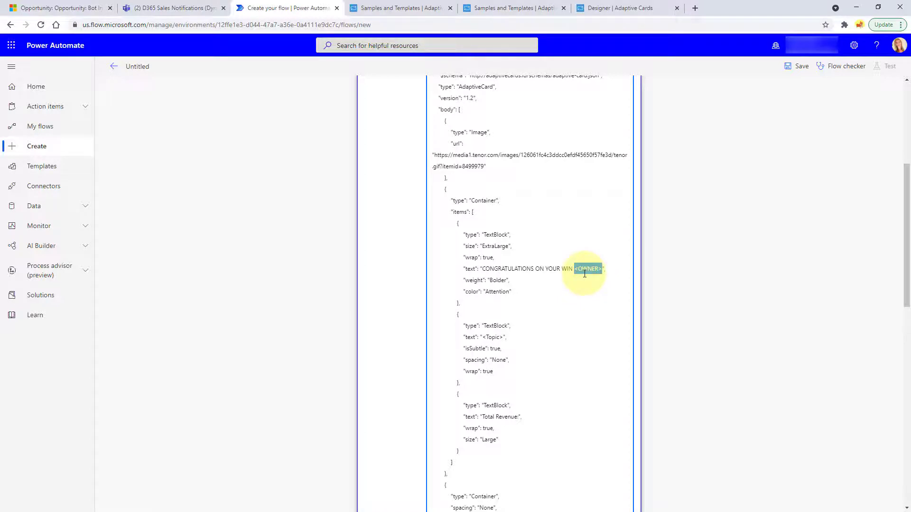
scroll(584, 274, "up", 3)
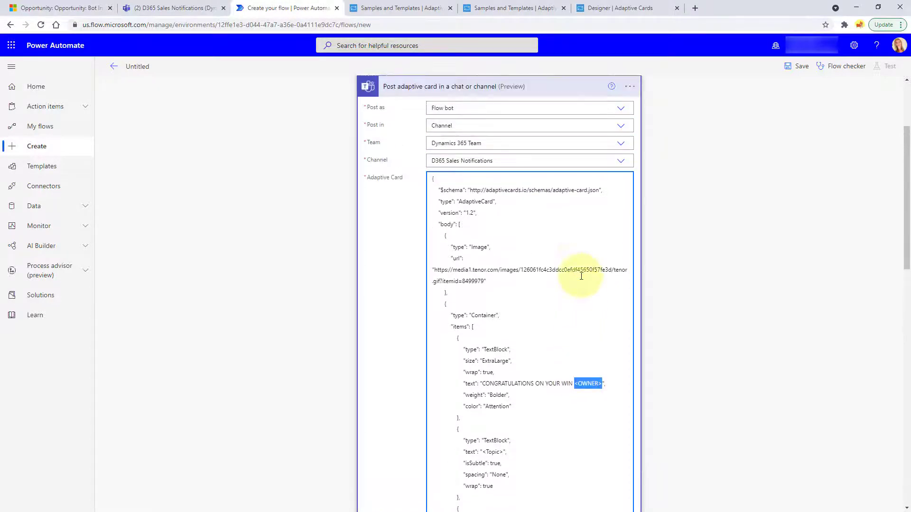
scroll(588, 294, "up", 2)
left_click(524, 170)
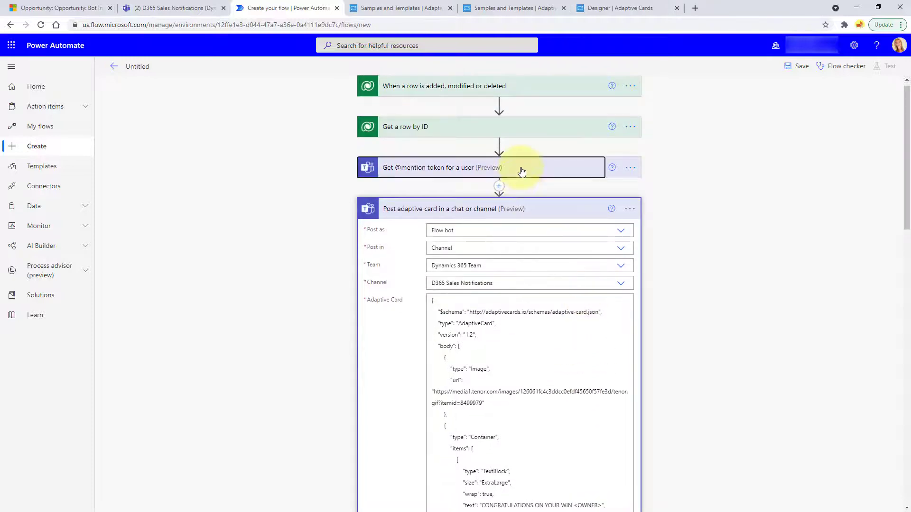
left_click(515, 190)
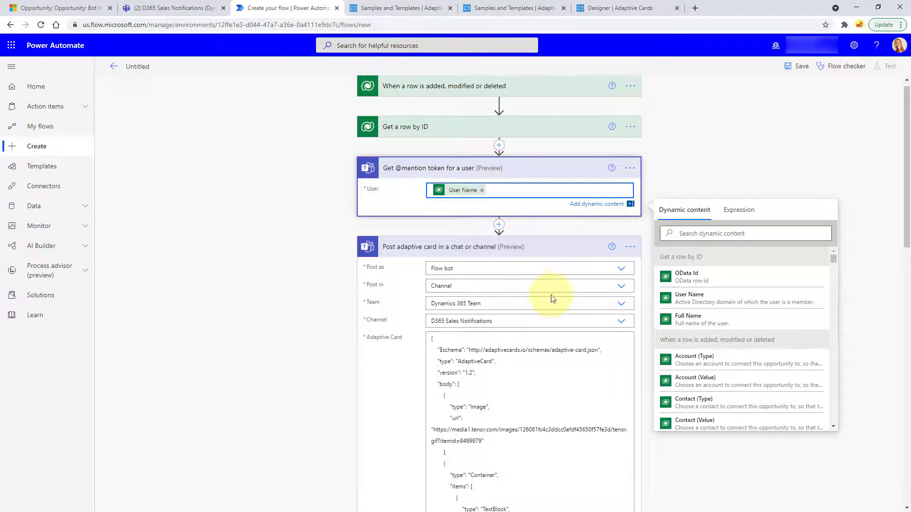
scroll(550, 297, "down", 2)
scroll(550, 297, "down", 2)
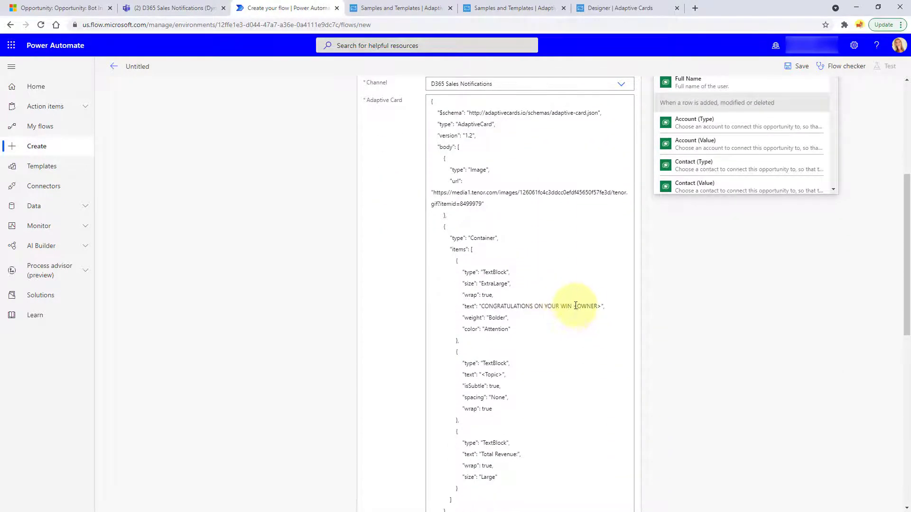
left_click_drag(575, 305, 600, 305)
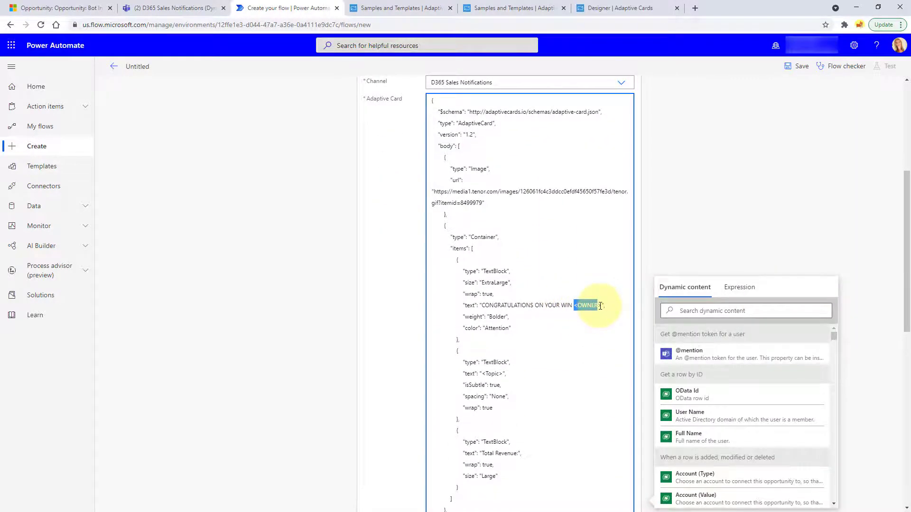
left_click(711, 354)
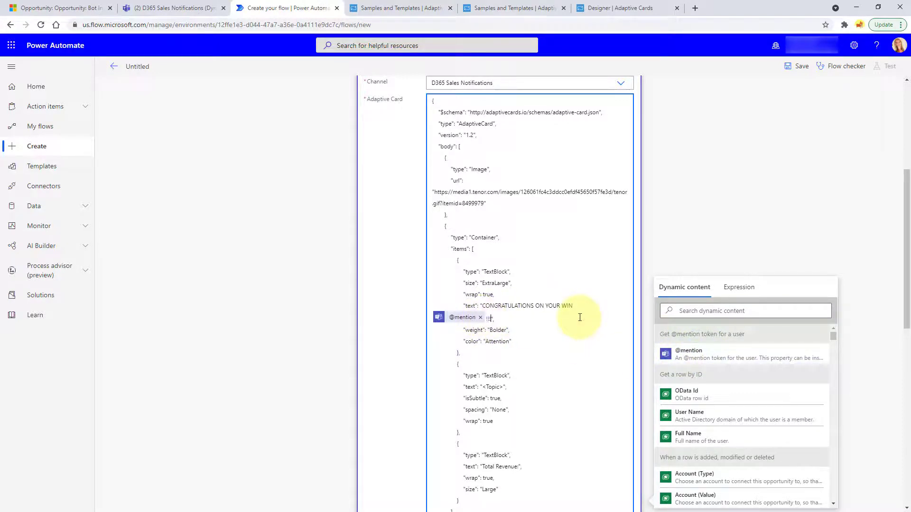
Step: Replace the <Topic> placeholder in the card's second text block with the trigger's Topic dynamic value
scroll(579, 339, "down", 4)
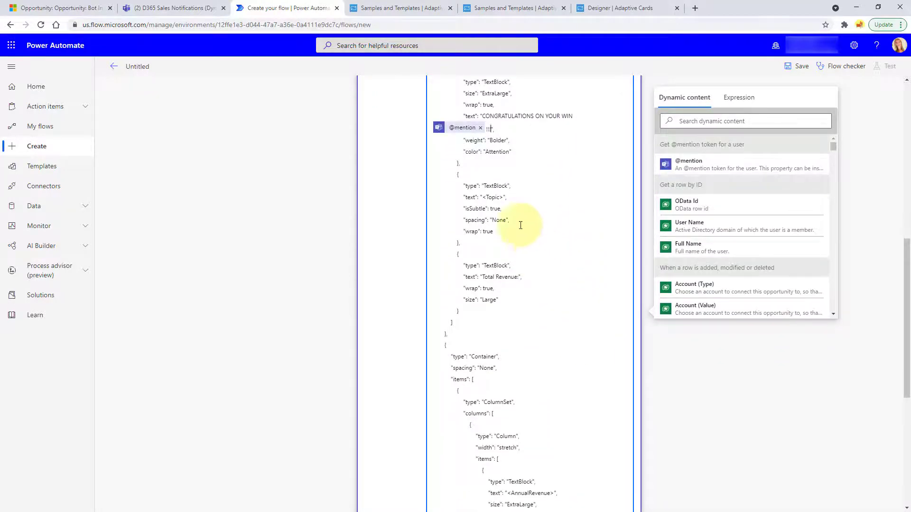
left_click_drag(483, 197, 498, 197)
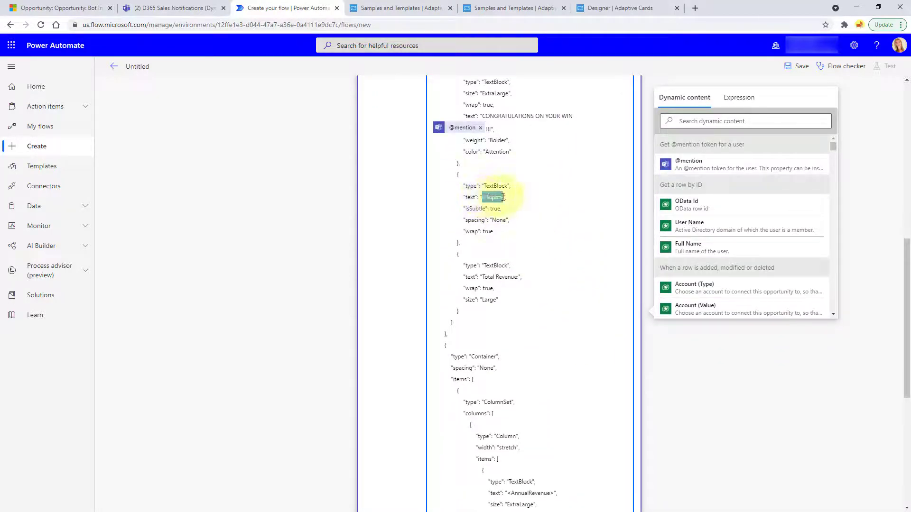
left_click(748, 122)
type("topi")
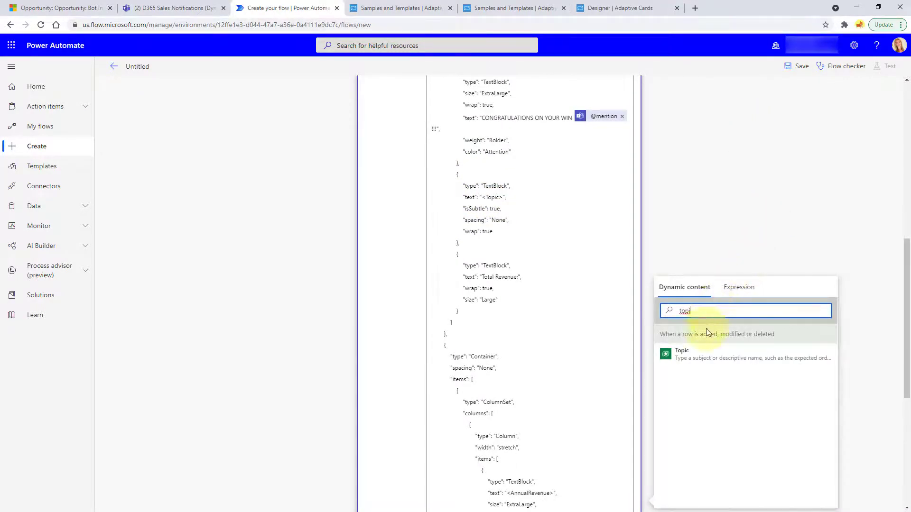
left_click(692, 357)
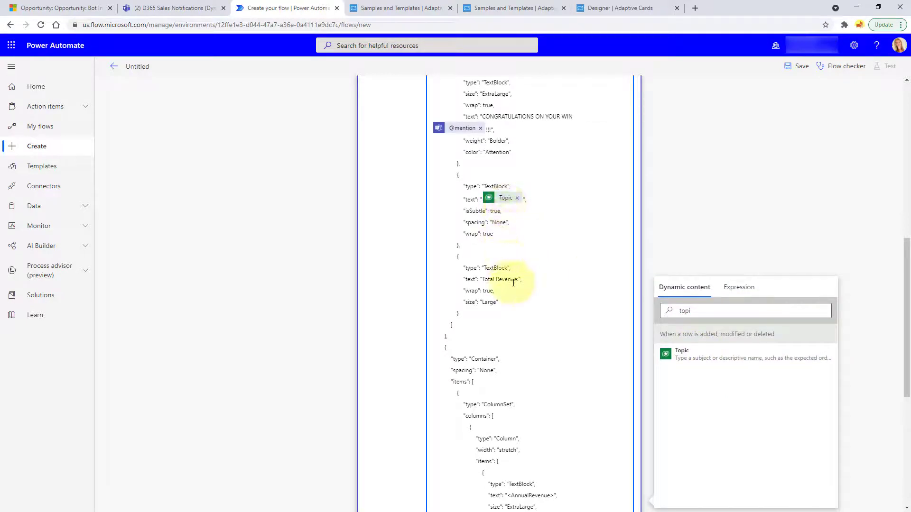
Step: Replace the <AnnualRevenue> placeholder in the card's column text block with the trigger's Actual Revenue dynamic value
scroll(502, 281, "down", 1)
scroll(502, 282, "down", 1)
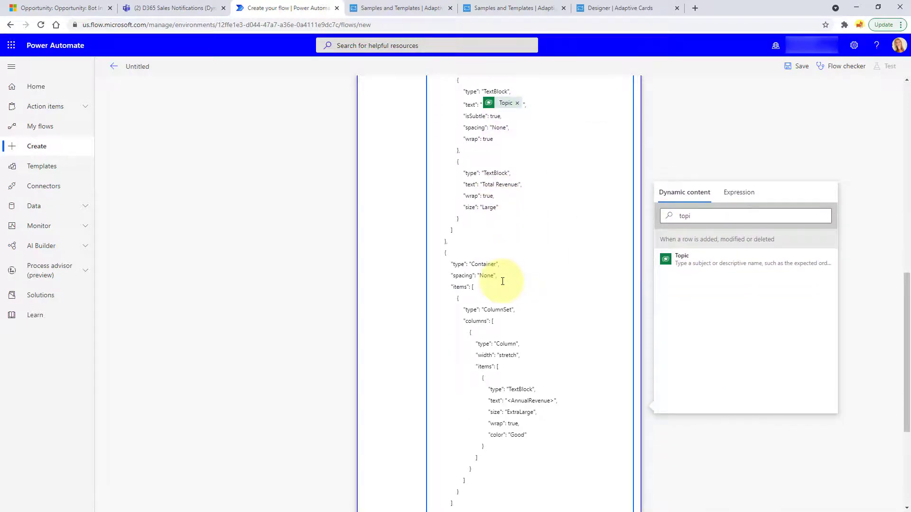
scroll(502, 282, "down", 2)
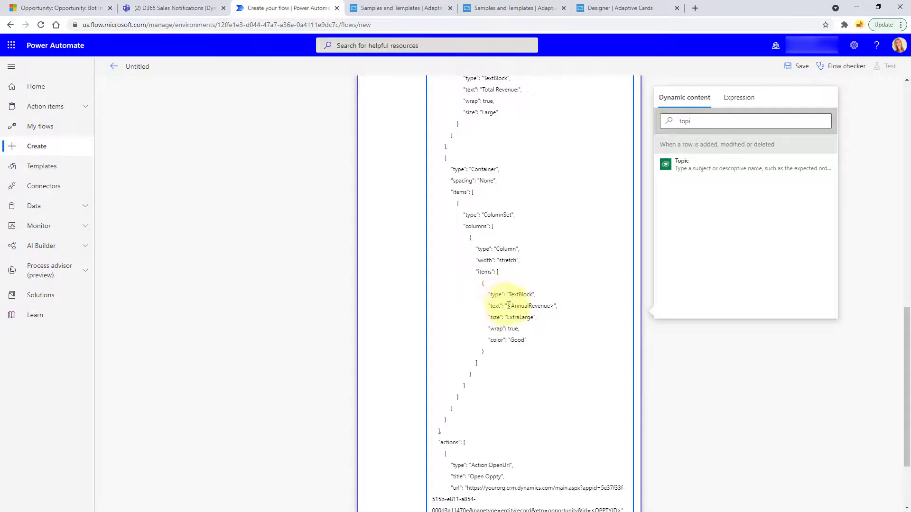
left_click_drag(508, 306, 550, 305)
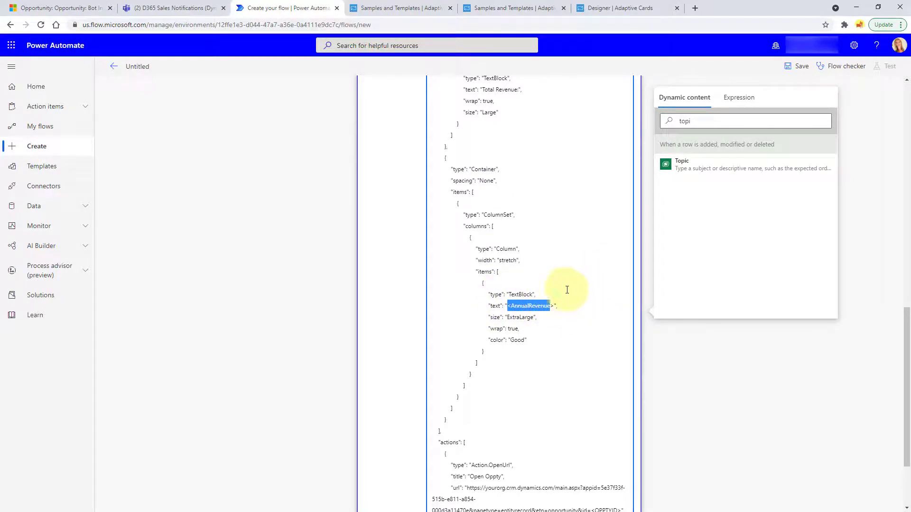
key("Delete")
key("Delete")
left_click_drag(692, 121, 670, 121)
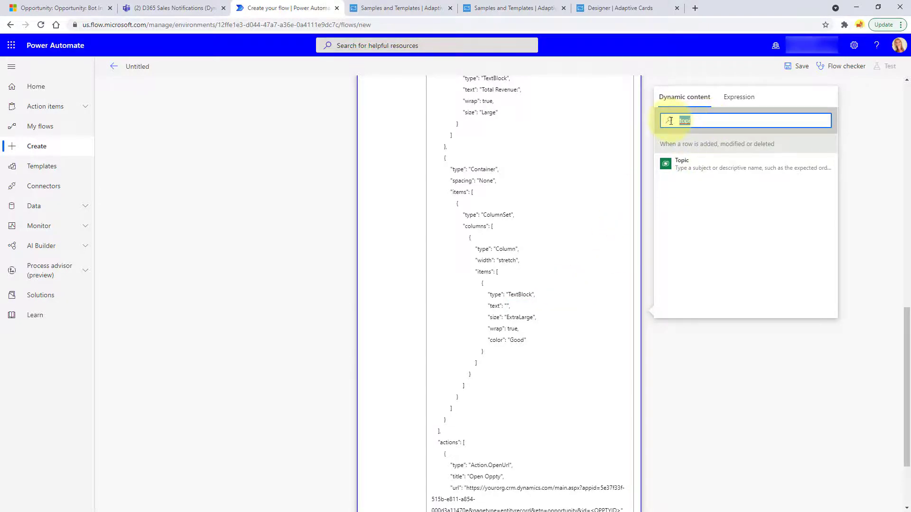
type("actual")
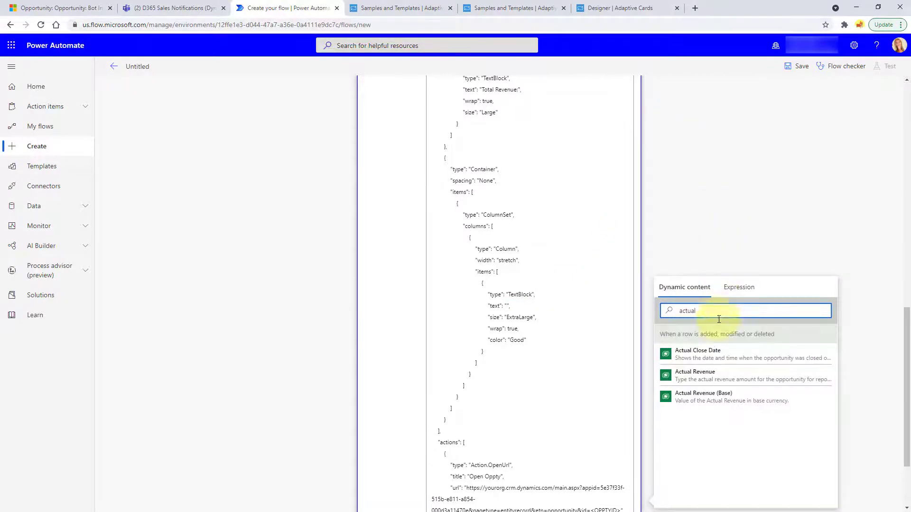
left_click(695, 375)
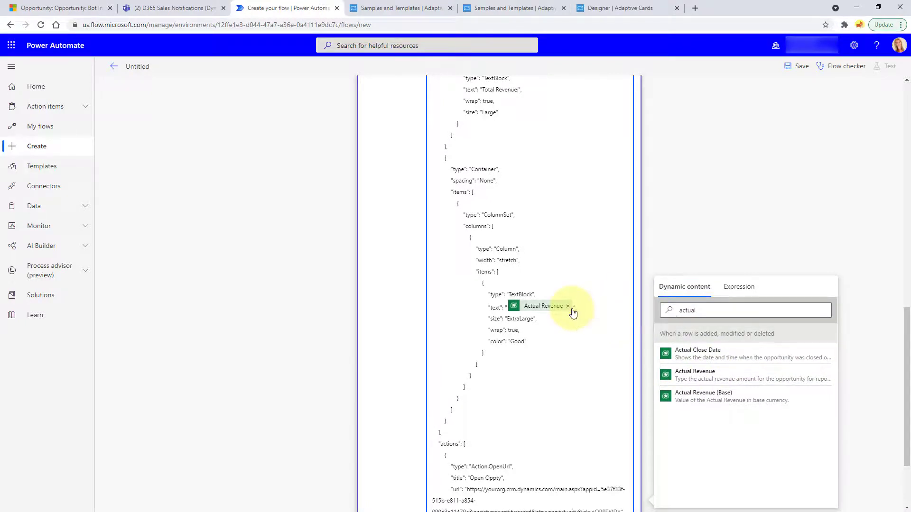
Step: Replace the OPPTYID placeholder at the end of the Open Oppty URL with the trigger's Opportunity unique identifier
scroll(573, 310, "down", 3)
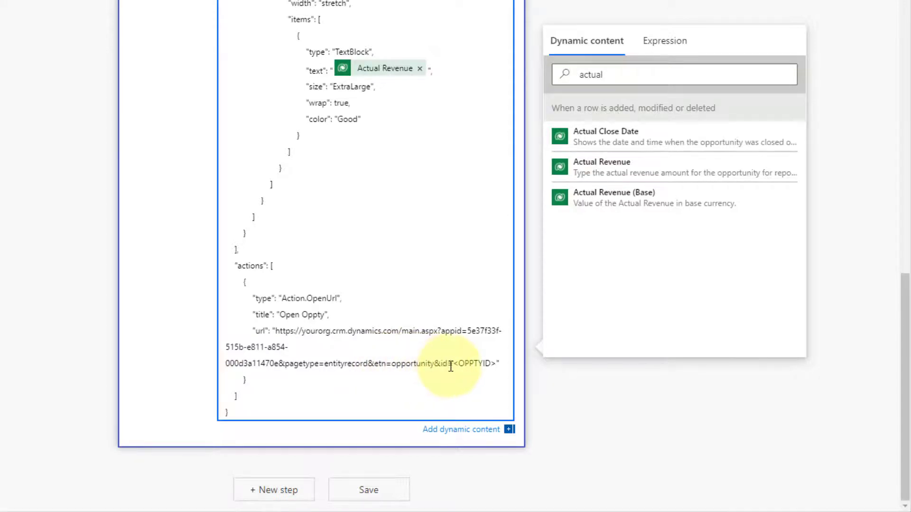
left_click_drag(454, 365, 495, 364)
key("BackSpace")
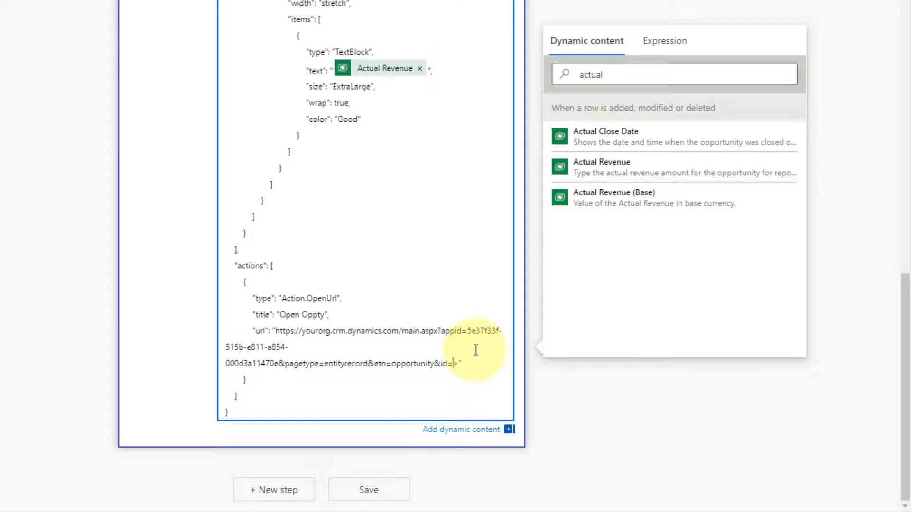
left_click(626, 79)
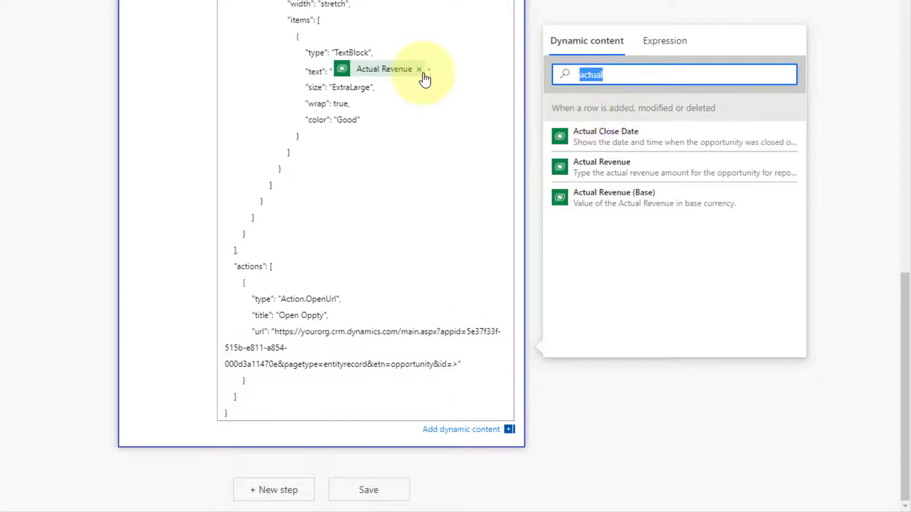
type("opport")
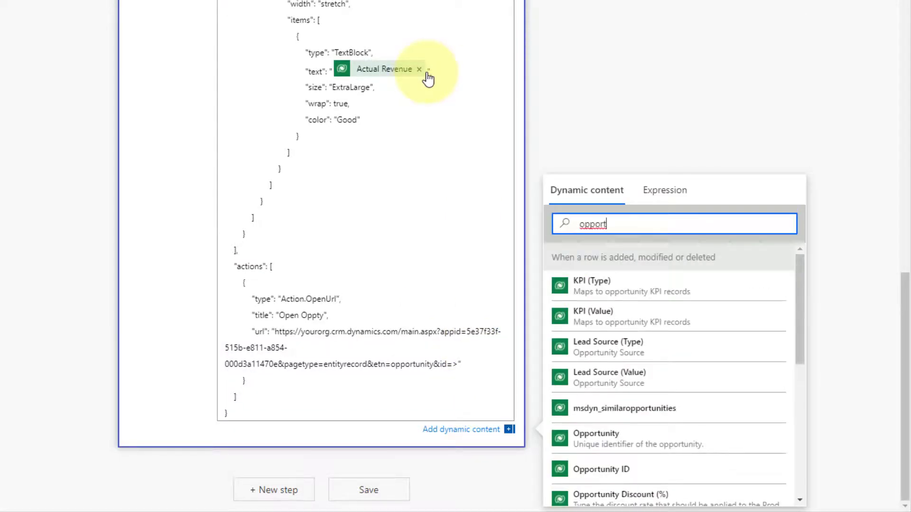
type("u")
scroll(664, 341, "down", 2)
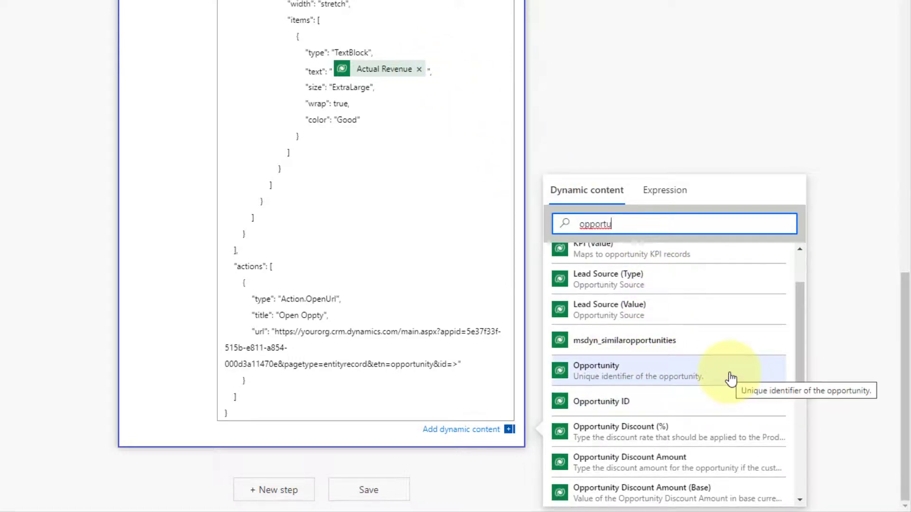
left_click(730, 378)
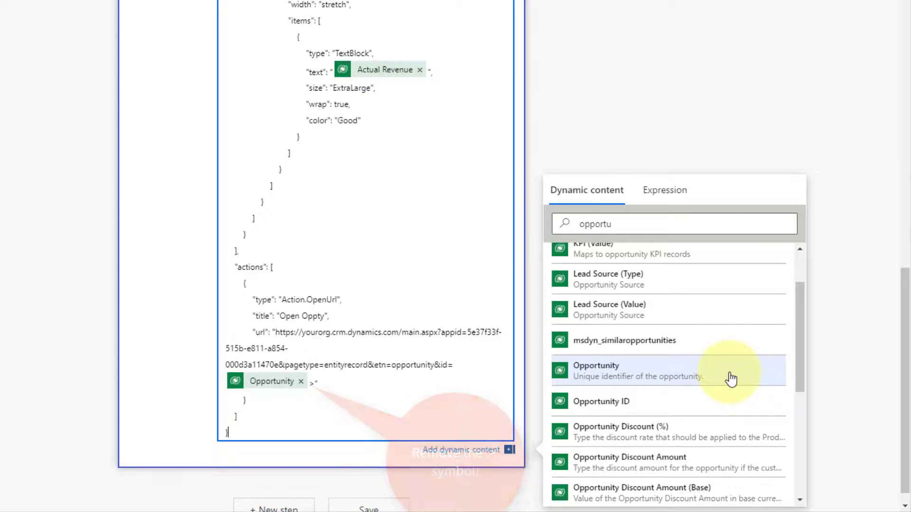
Step: Name the flow "OPPORTUNITY - Won = post to teams" and save it
left_click(81, 18)
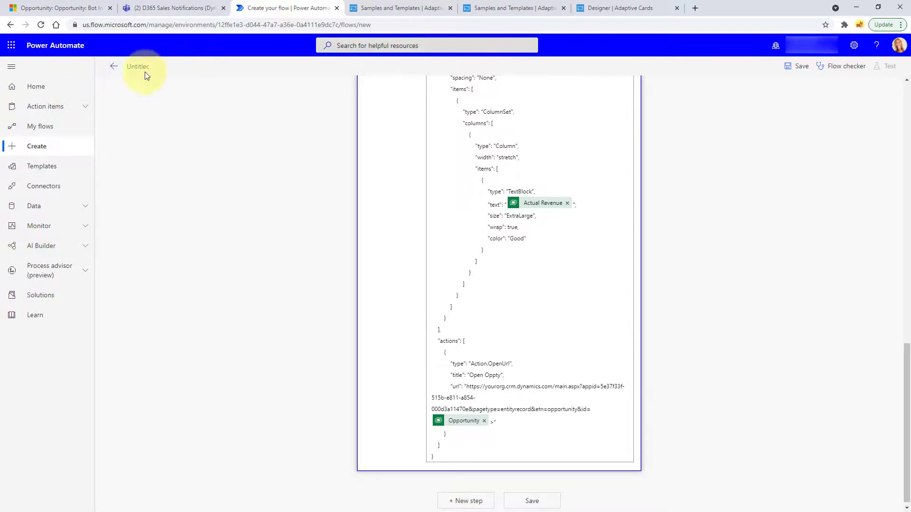
type("OPPORT")
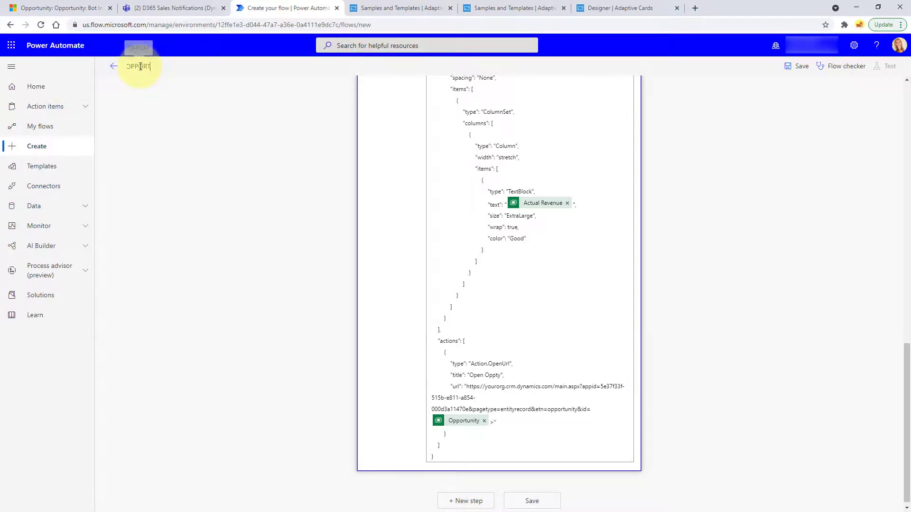
type("UNITY - ")
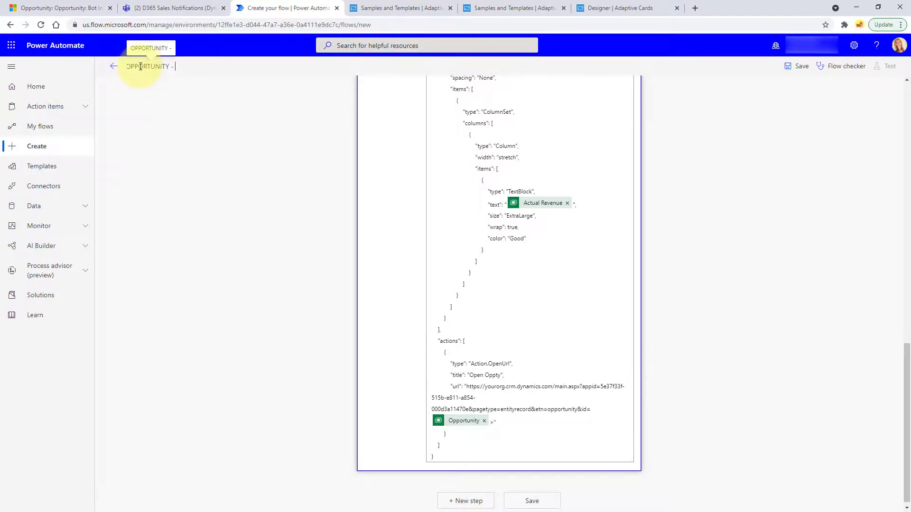
type("Won = ")
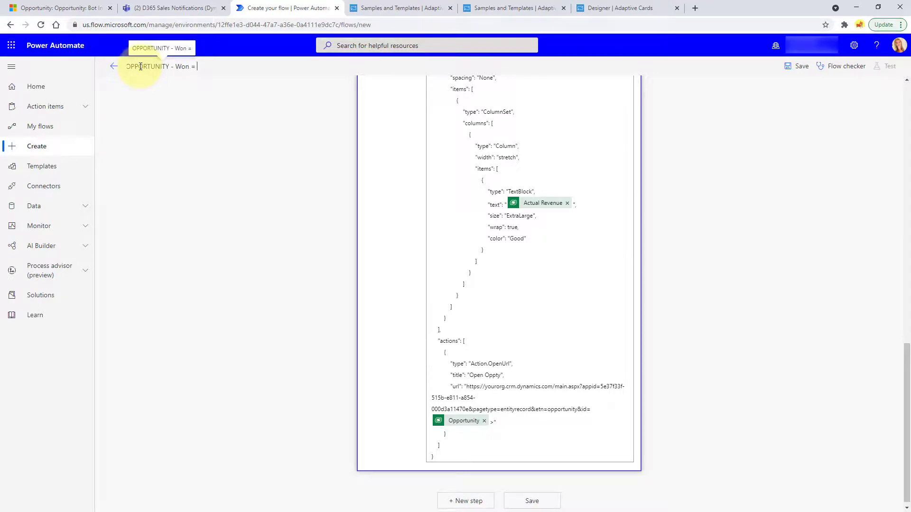
type("post to teams")
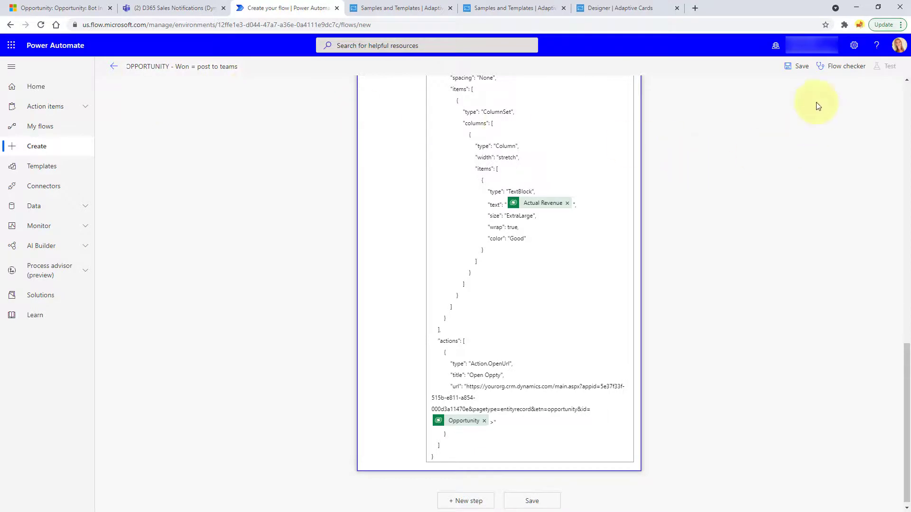
left_click(802, 68)
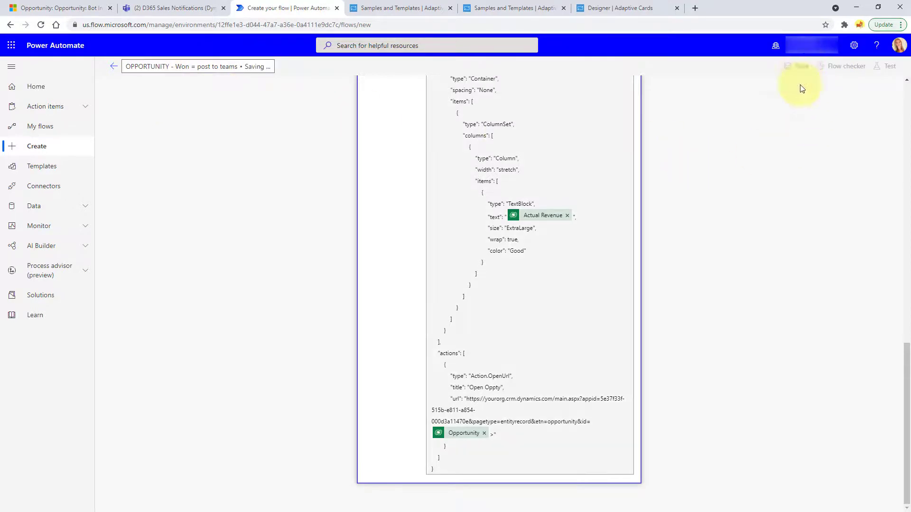
scroll(680, 286, "up", 15)
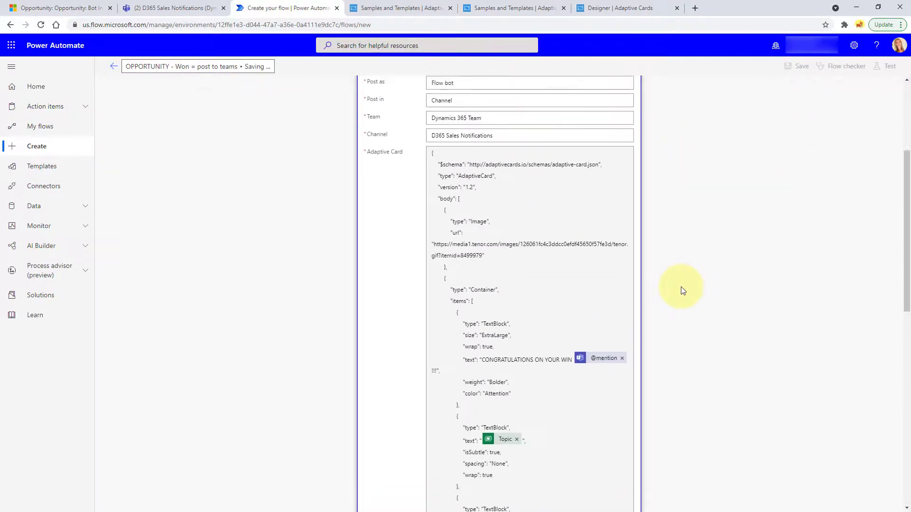
left_click(477, 243)
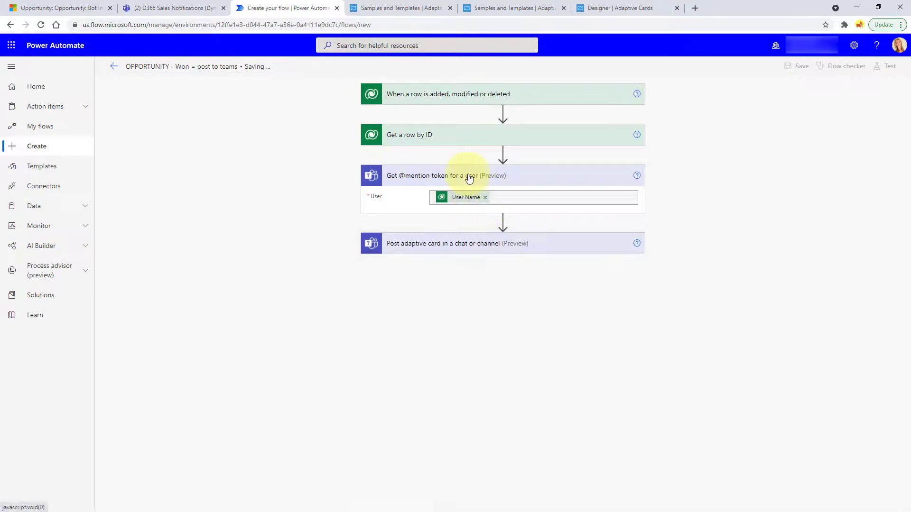
left_click(469, 178)
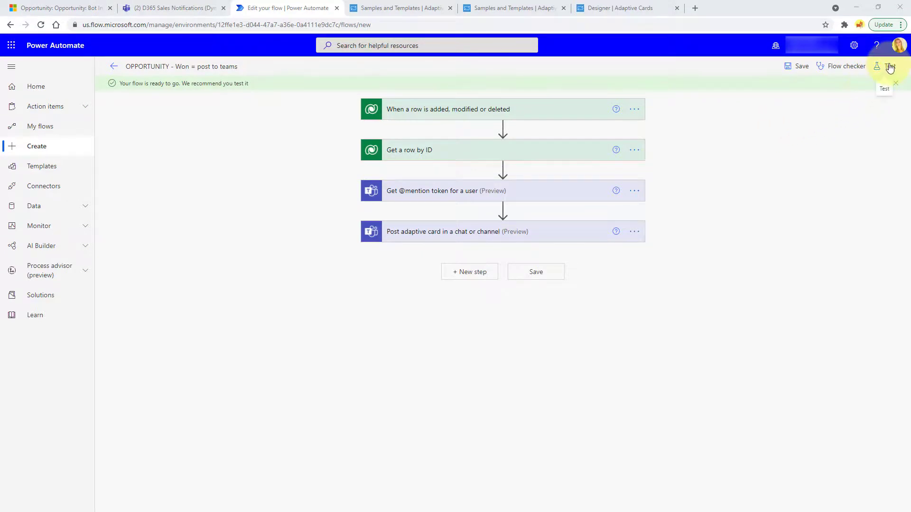
Step: Start a manual test run of the opportunity-won flow
left_click(888, 68)
left_click(788, 115)
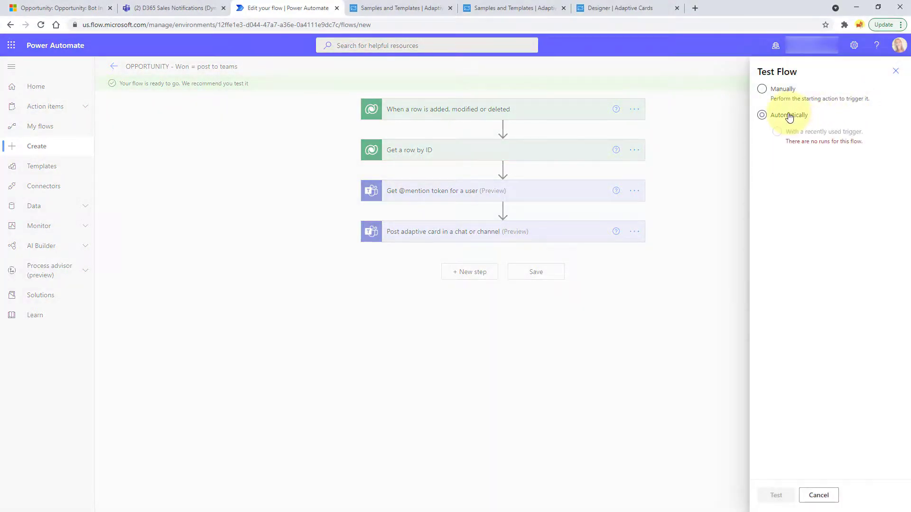
left_click(784, 90)
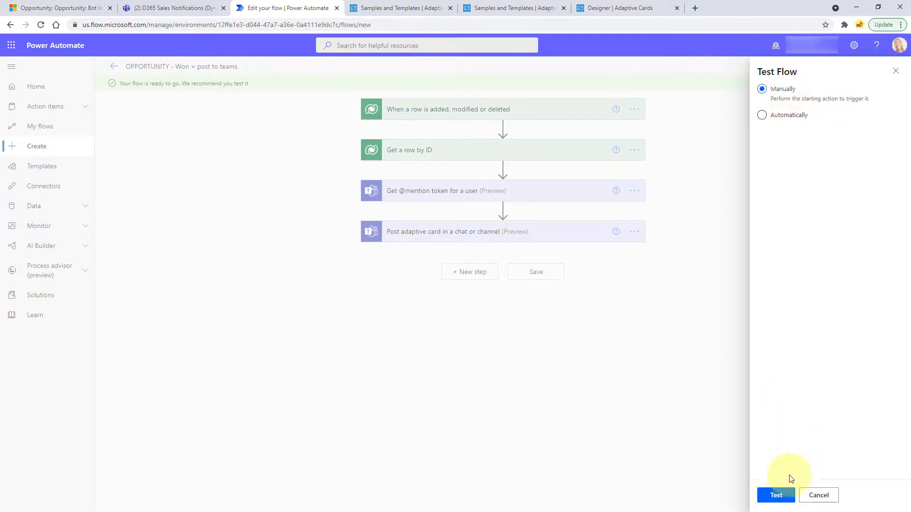
left_click(778, 495)
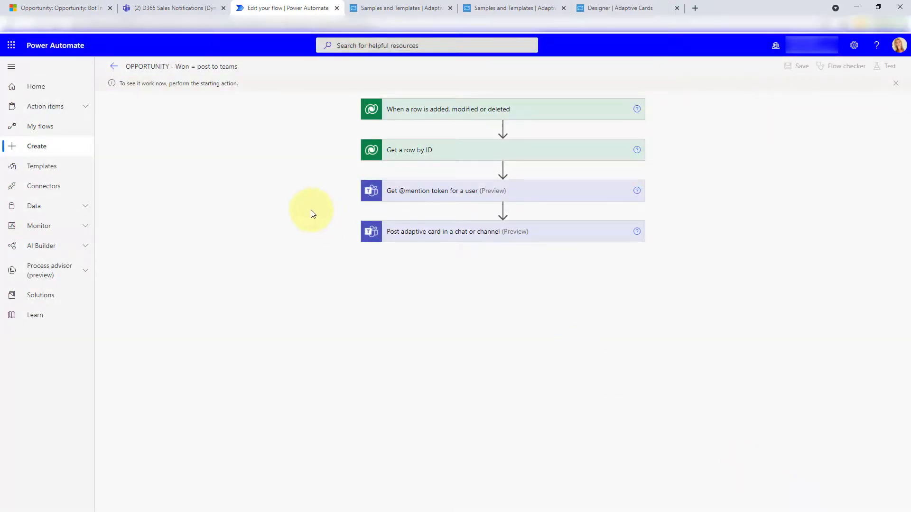
Step: Switch to Dynamics 365 and open the Silent Falcon opportunity from the list of open opportunities
left_click(67, 5)
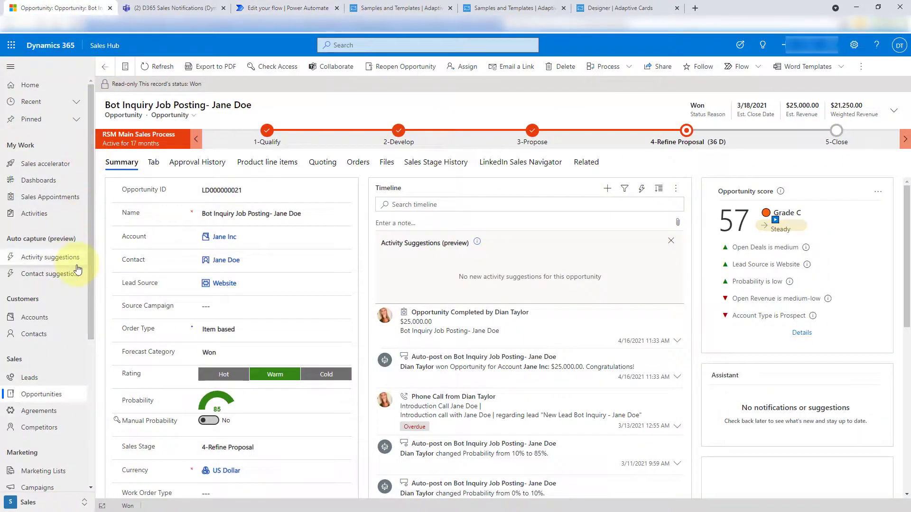
left_click(56, 395)
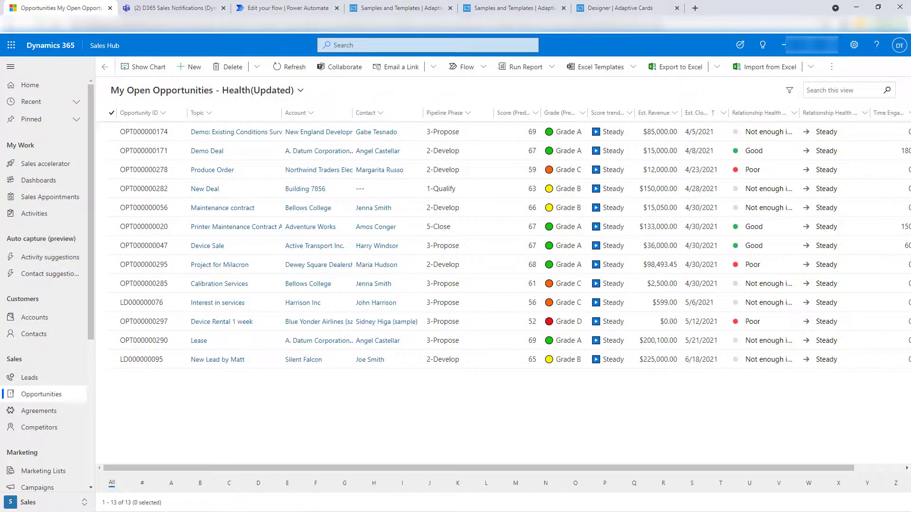
left_click(227, 360)
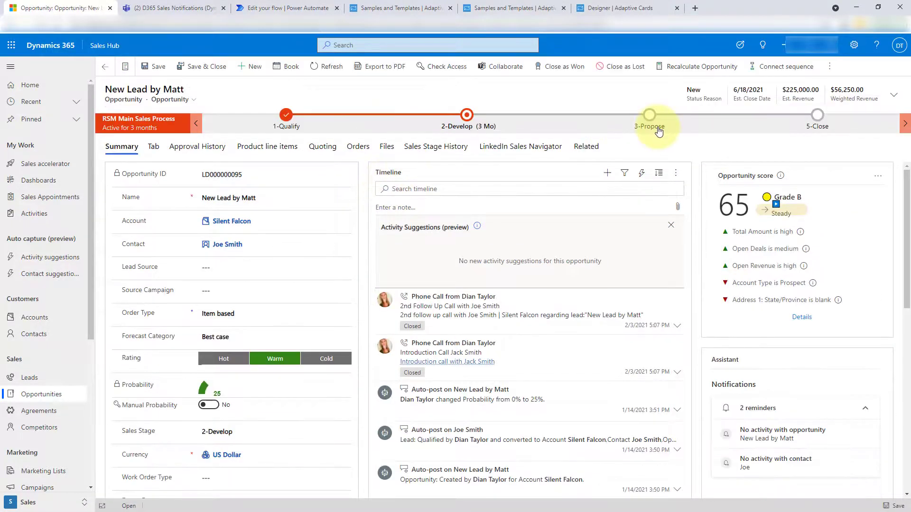
Step: Close the Silent Falcon opportunity as won with an actual revenue of 30000
left_click(569, 71)
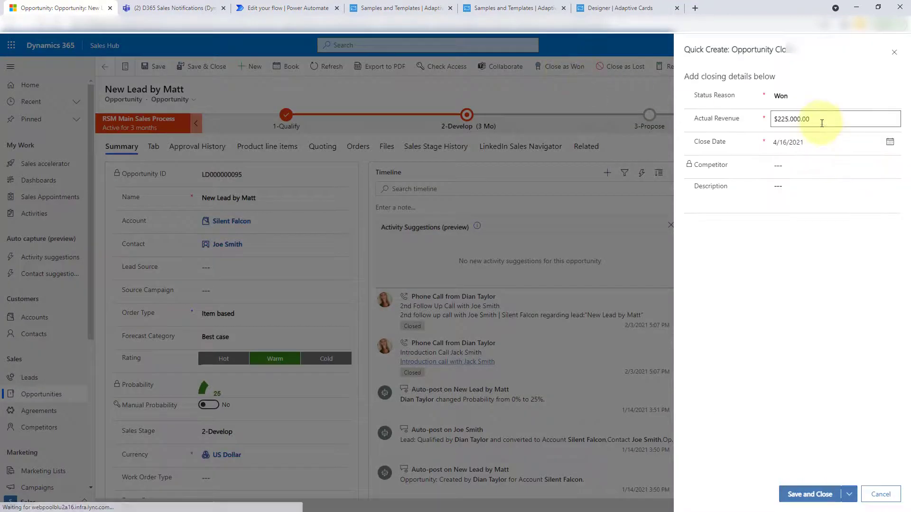
left_click_drag(821, 123, 721, 122)
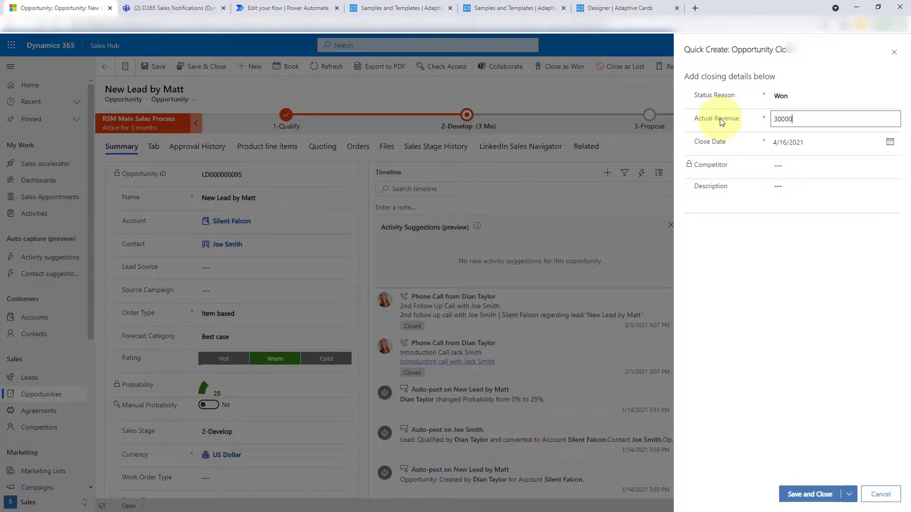
left_click(808, 495)
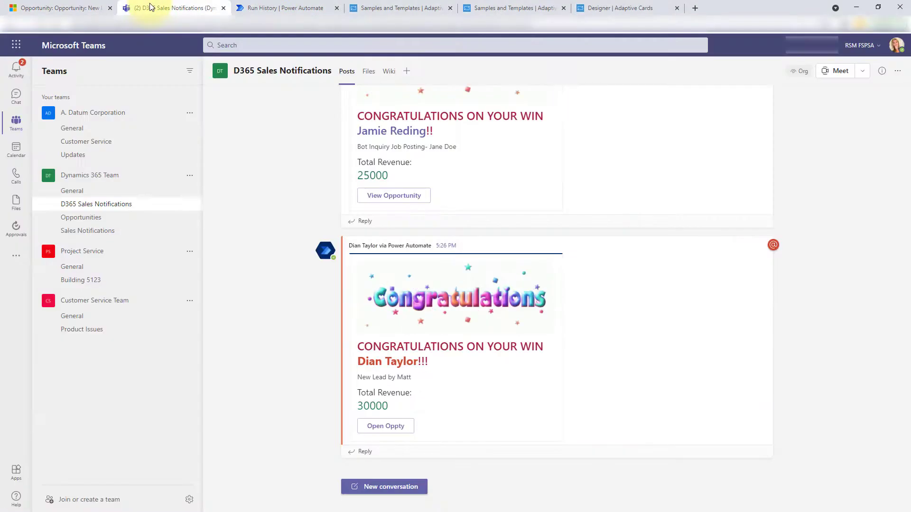
Step: Switch to Teams and open the linked opportunity from the newest congratulations card in the D365 Sales Notifications channel
left_click(151, 7)
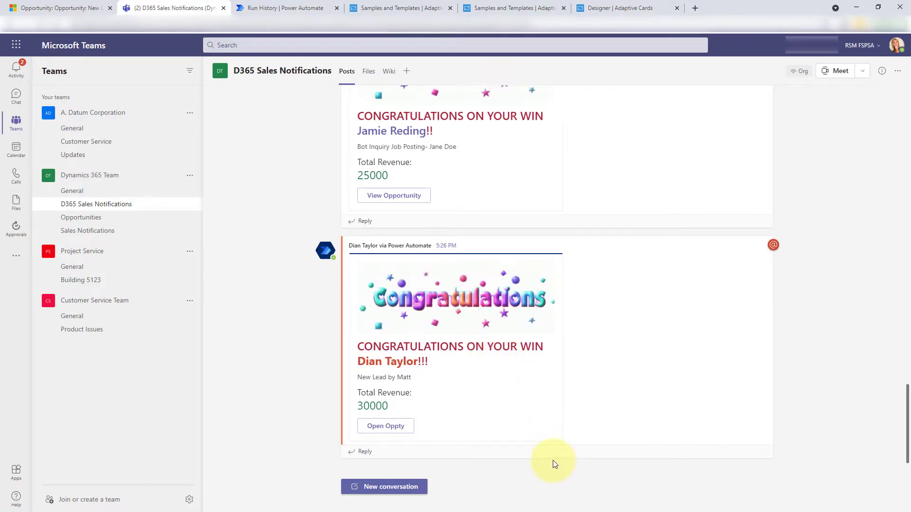
left_click(384, 427)
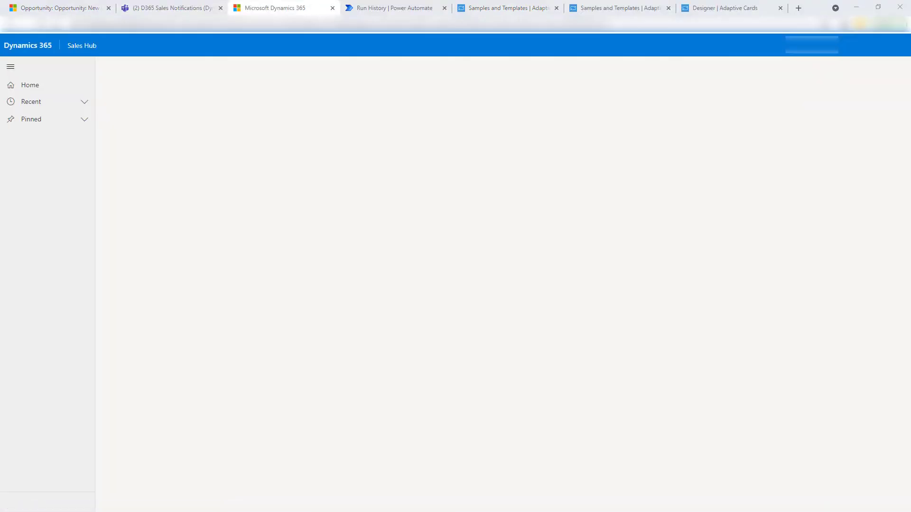